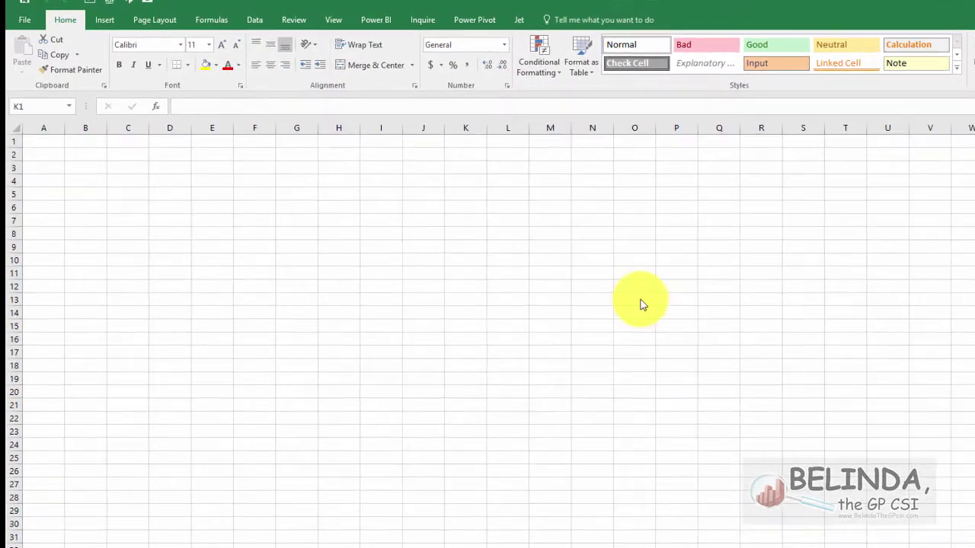
Connect to the SQL Server database TWO18 on server BUSYBEE as a new data source.
left_click(255, 19)
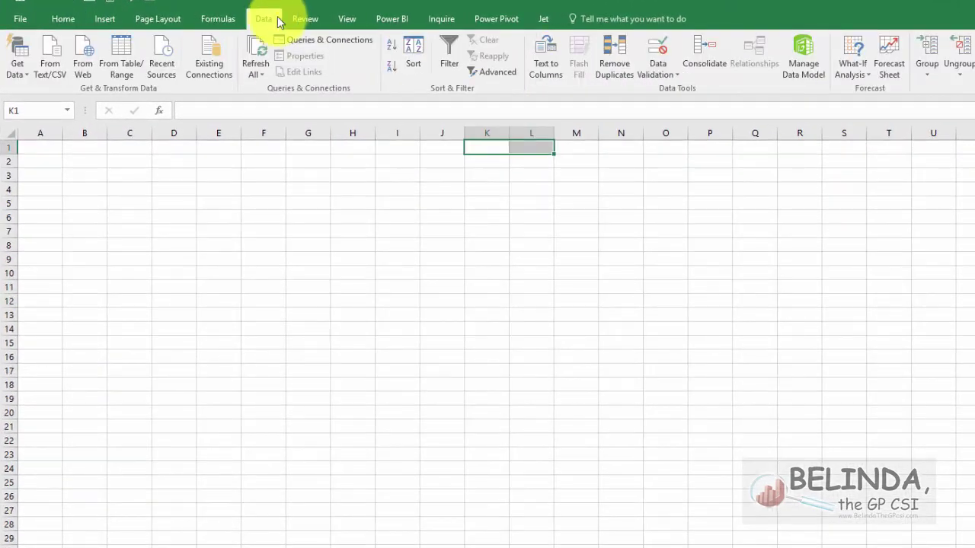
left_click(25, 70)
mouse_move(72, 131)
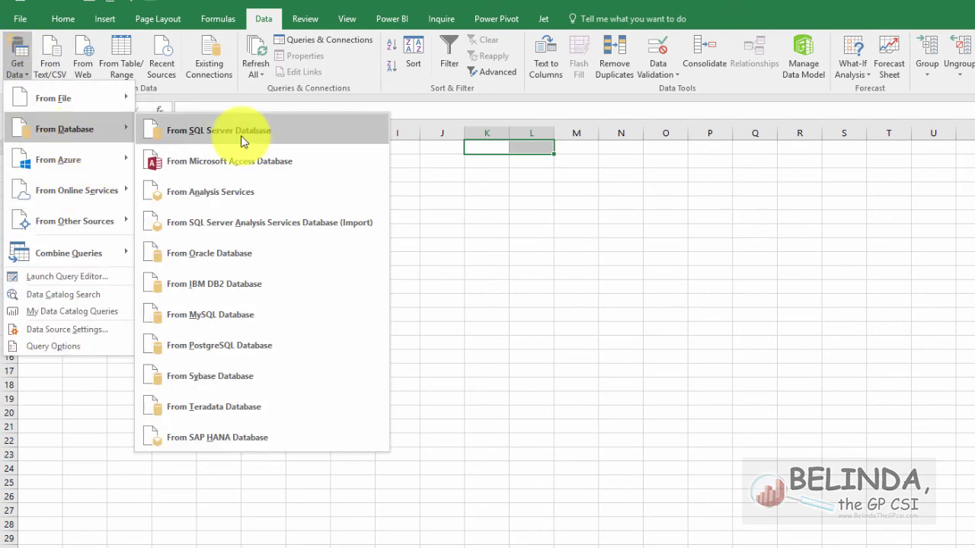
left_click(264, 139)
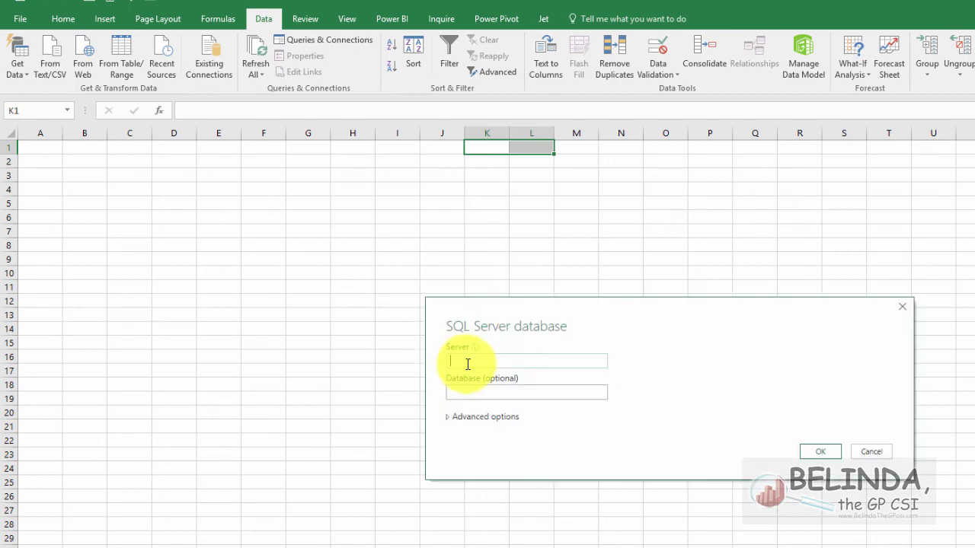
type("BUSYBEE")
key("Tab")
left_click(819, 453)
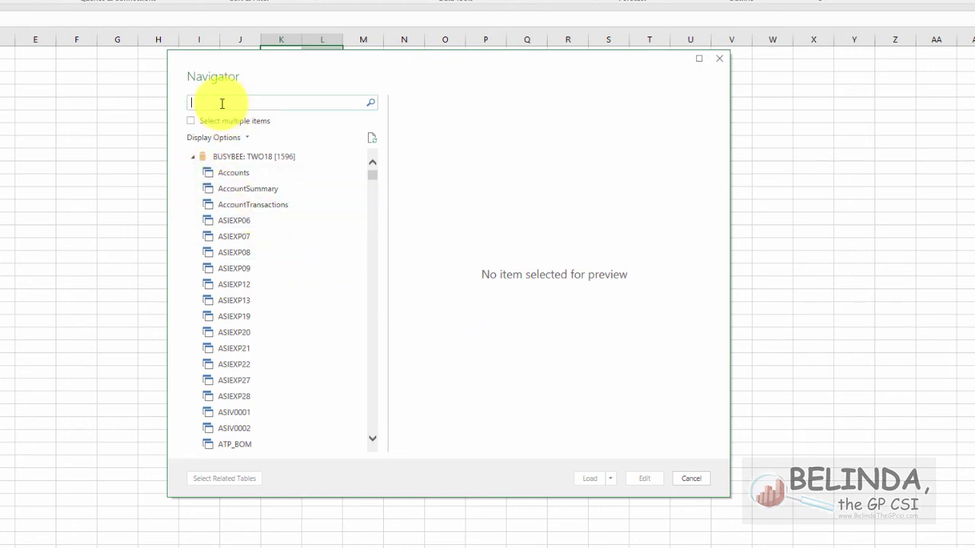
Find the table PM00200 in the database and open it for editing in the Query Editor.
type("0")
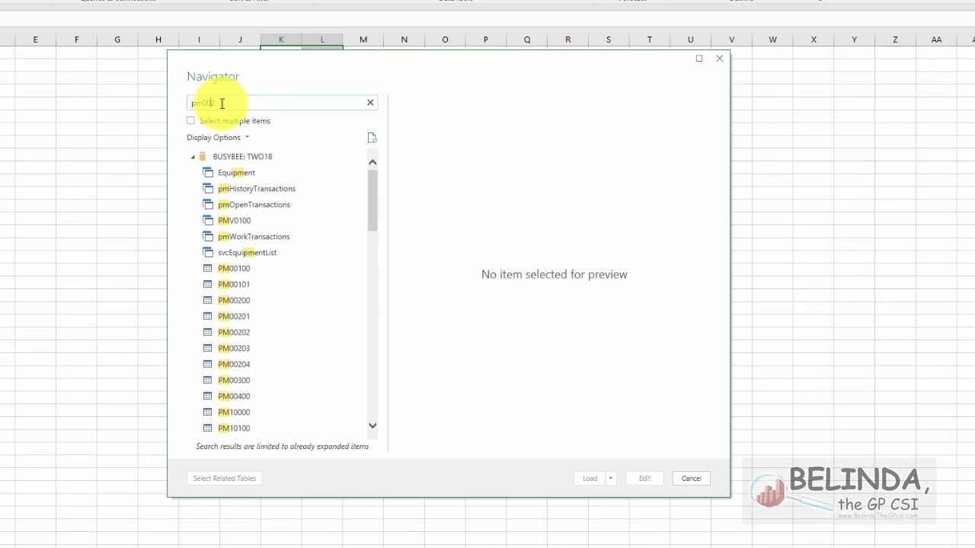
type("0200")
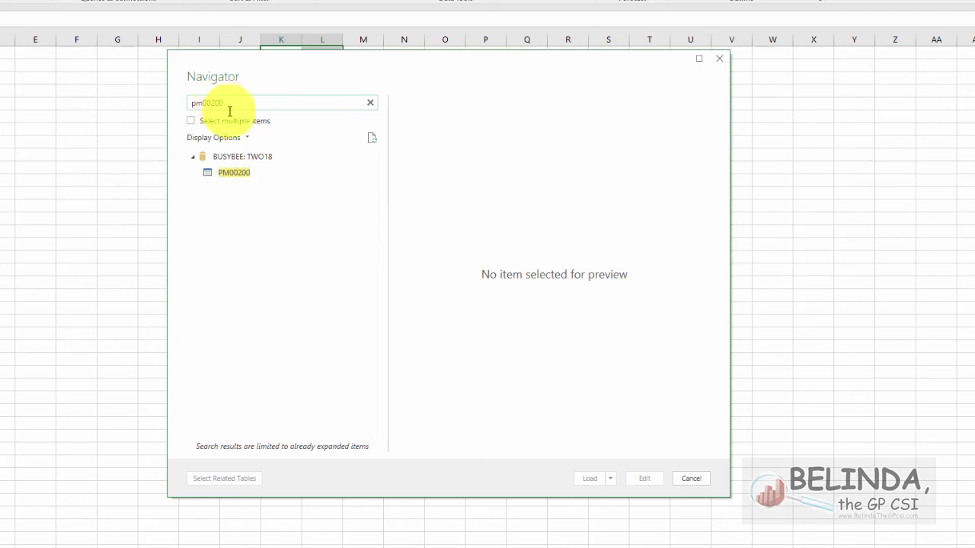
left_click(227, 173)
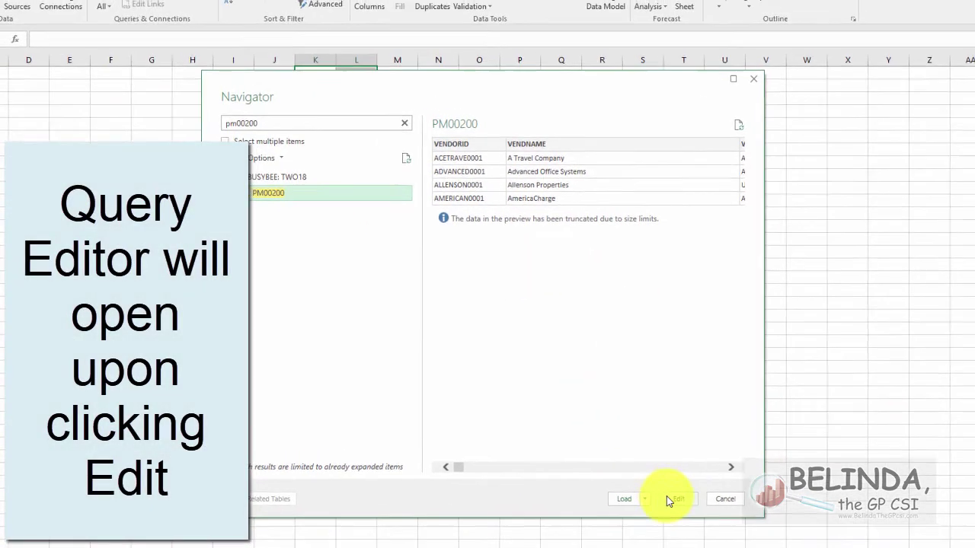
left_click(667, 496)
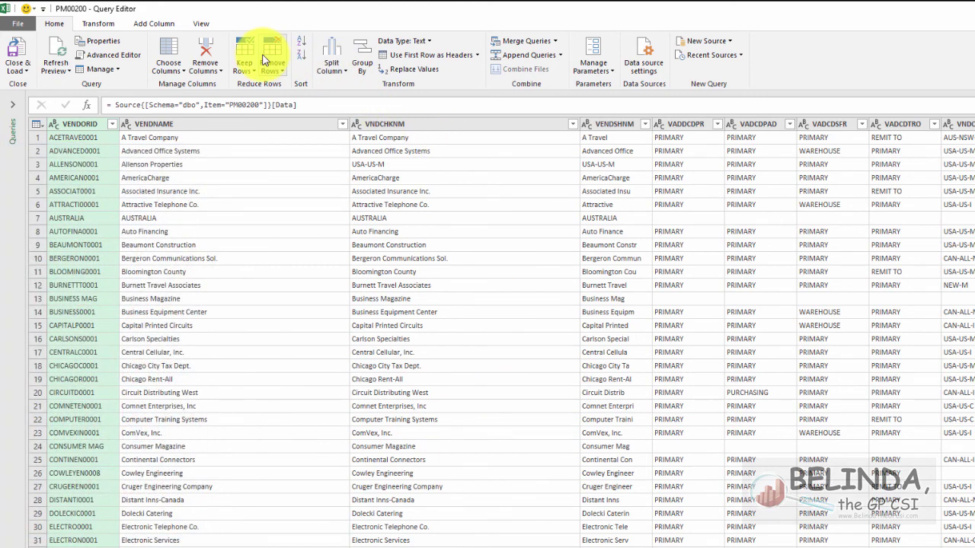
Choose the columns to keep: clear the full selection and include only VENDORID, VADDCDPR, VNDCNTCT, CITY, STATE, ZIPCODE and COUNTRY.
left_click(166, 54)
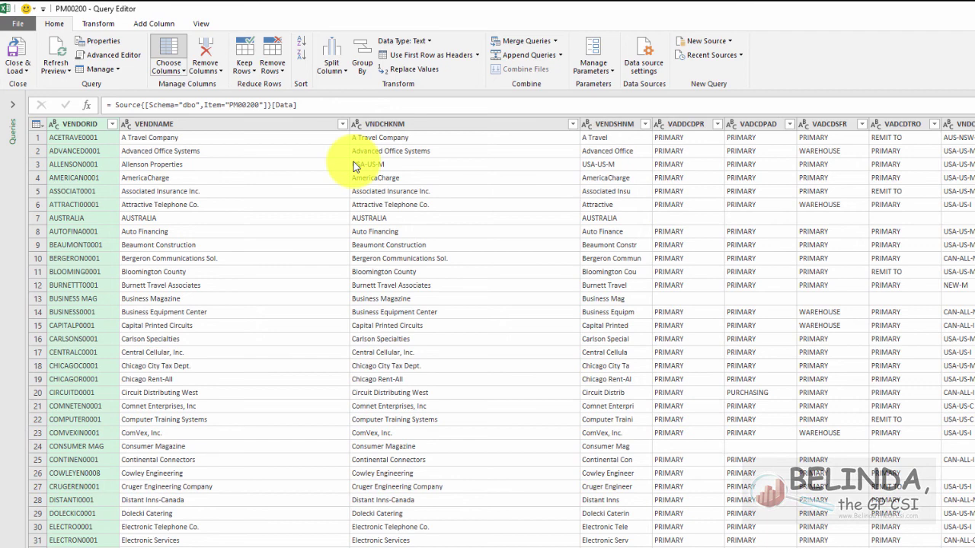
left_click(532, 257)
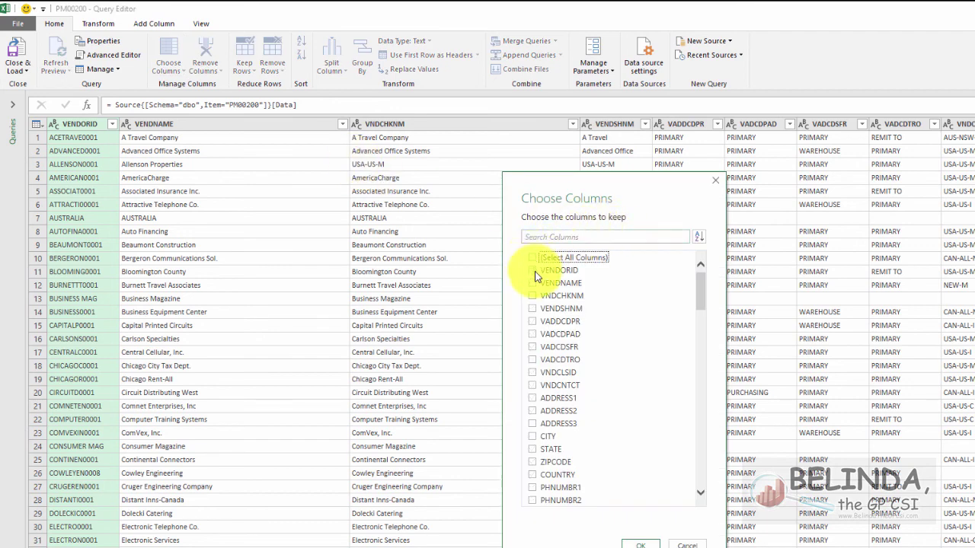
left_click(535, 273)
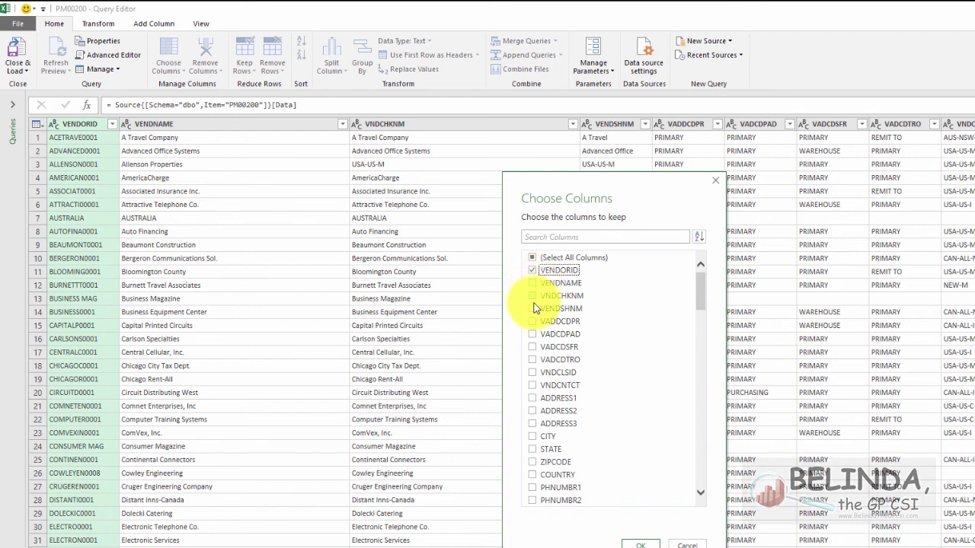
left_click(532, 326)
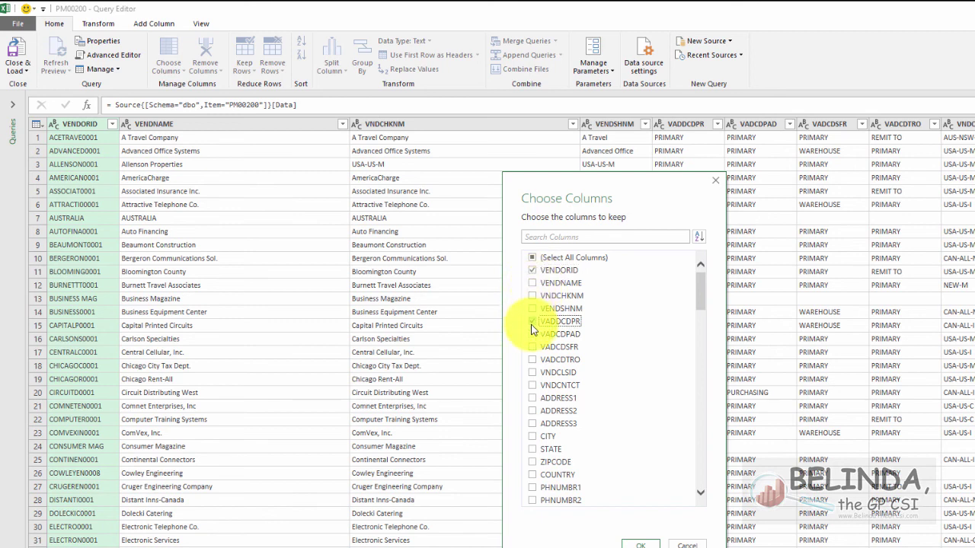
left_click(532, 385)
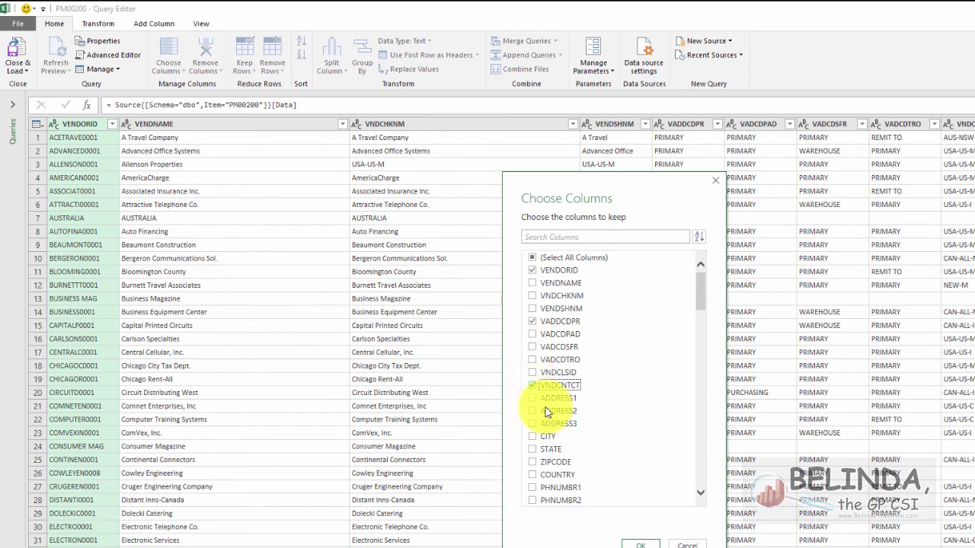
left_click(532, 437)
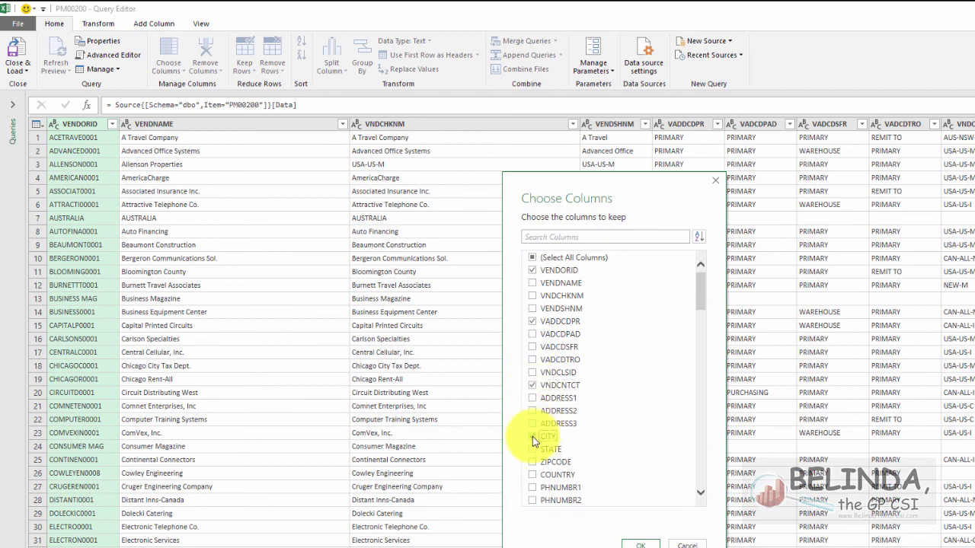
left_click(533, 449)
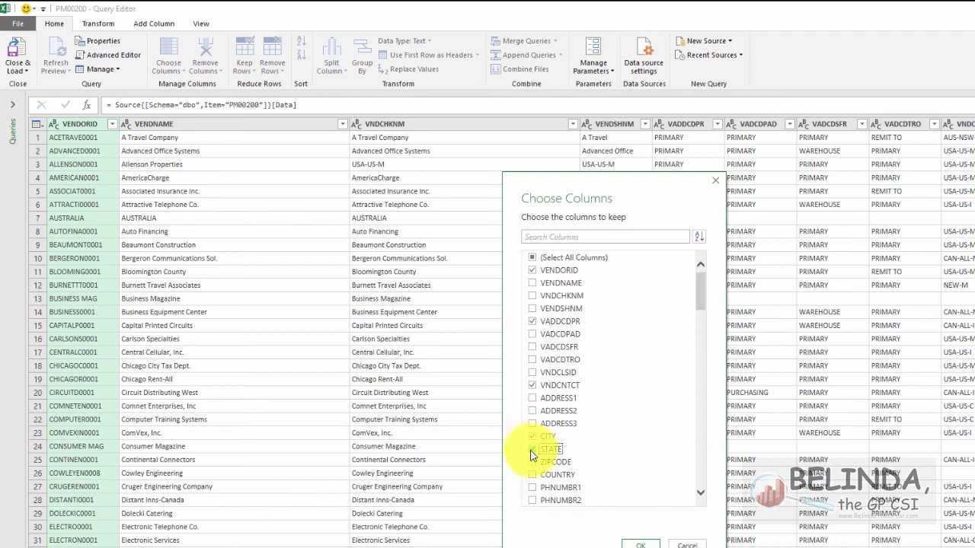
left_click(532, 462)
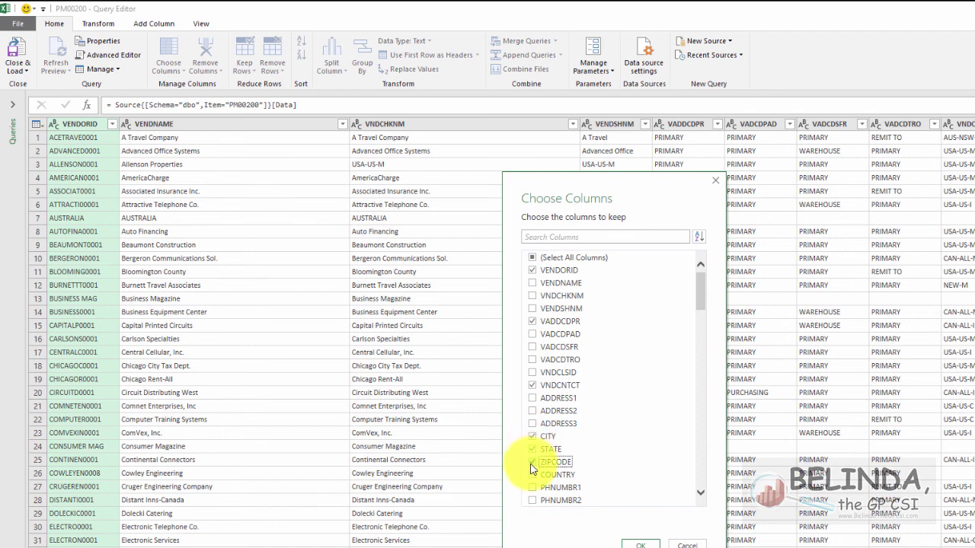
left_click(533, 475)
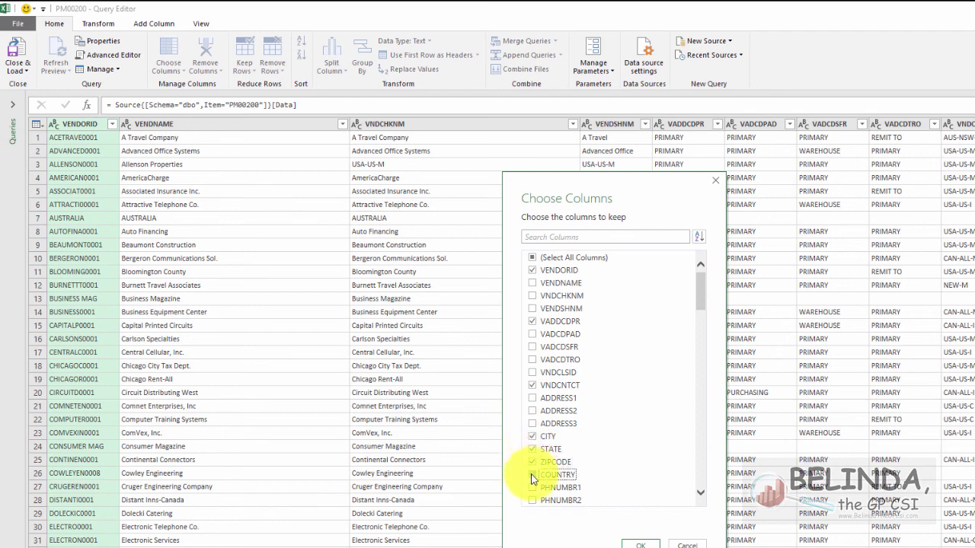
Search the column list for "up", add UPSZONE to the columns to keep and apply the selection.
left_click(547, 237)
type("up")
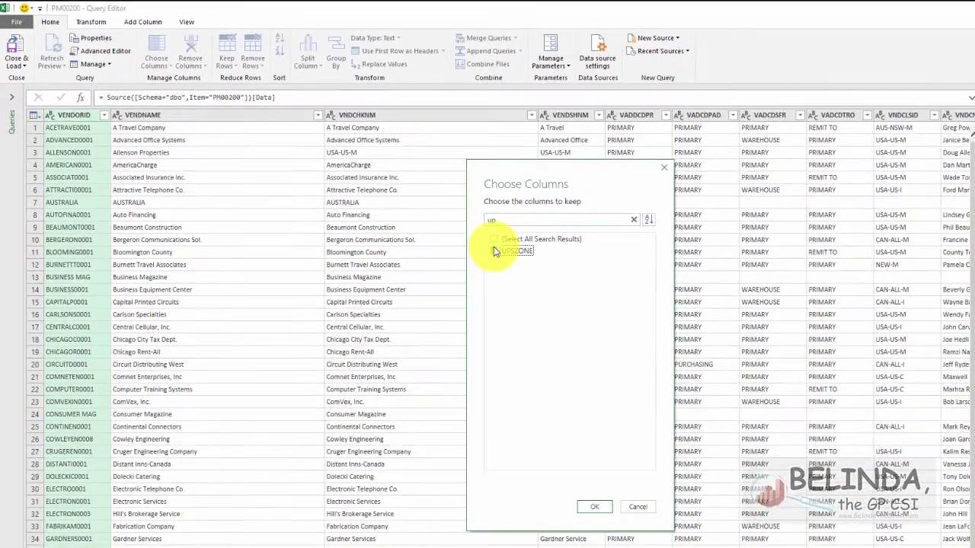
left_click(495, 250)
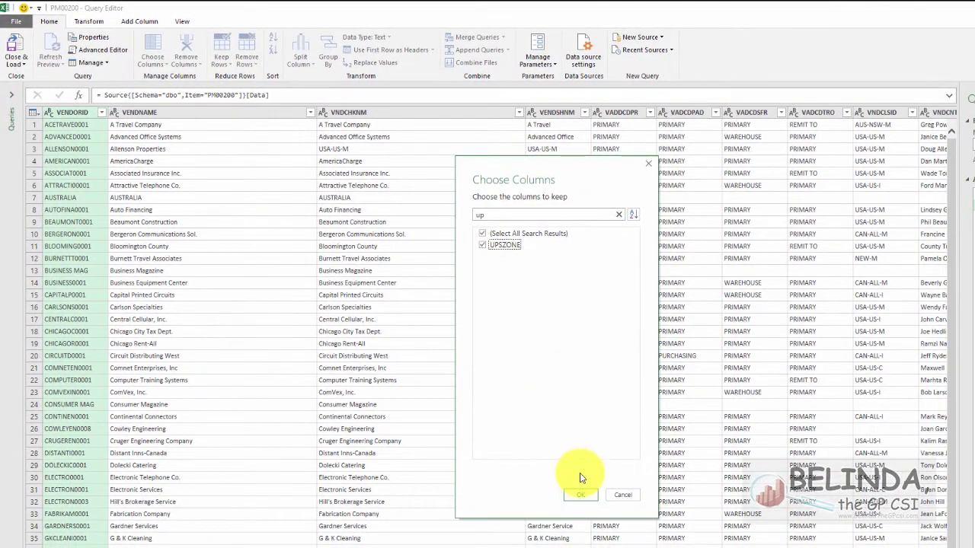
left_click(594, 506)
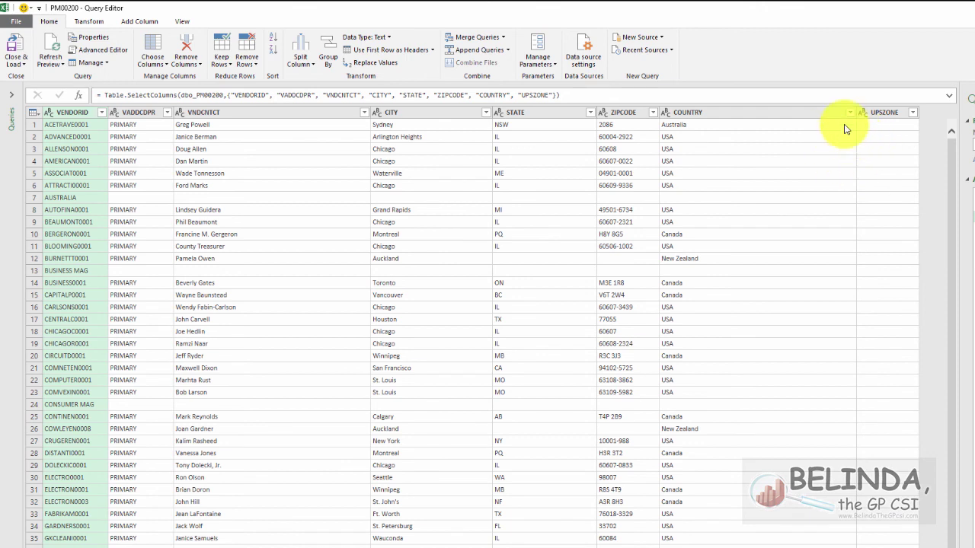
Change the data type of all columns from VENDORID to UPSZONE to Text.
mouse_move(883, 112)
left_mouse_down()
mouse_move(533, 109)
mouse_move(897, 111)
mouse_move(887, 128)
left_mouse_up()
left_click(891, 112, "shift")
right_click(892, 113)
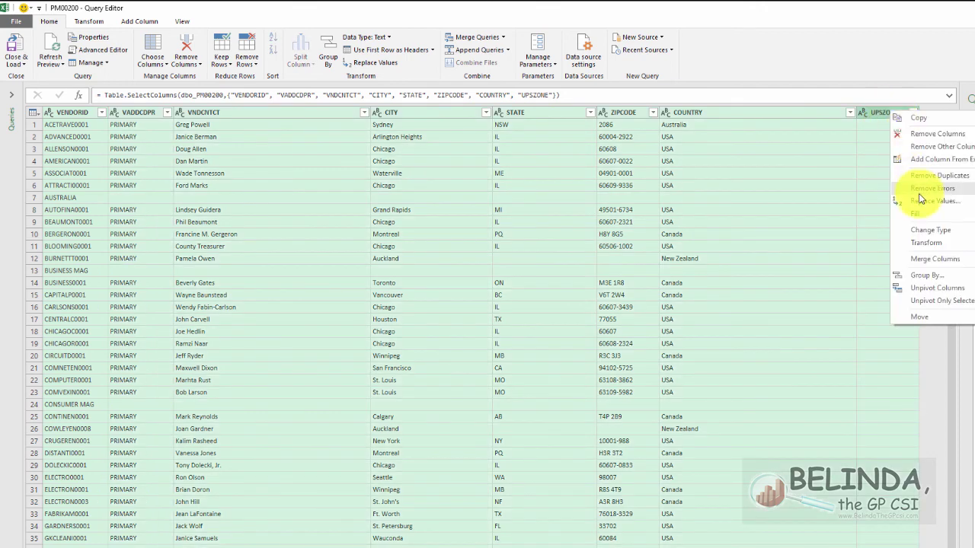
mouse_move(922, 230)
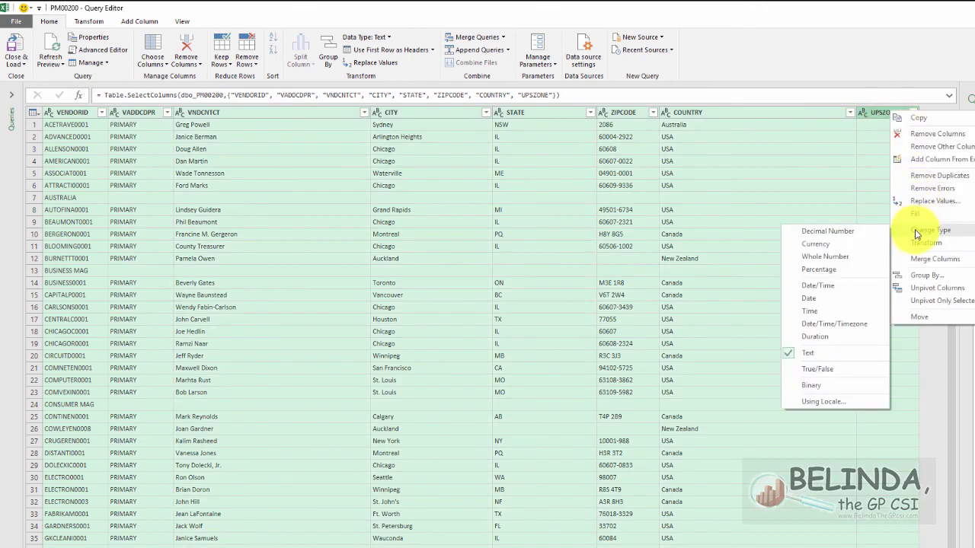
left_click(797, 354)
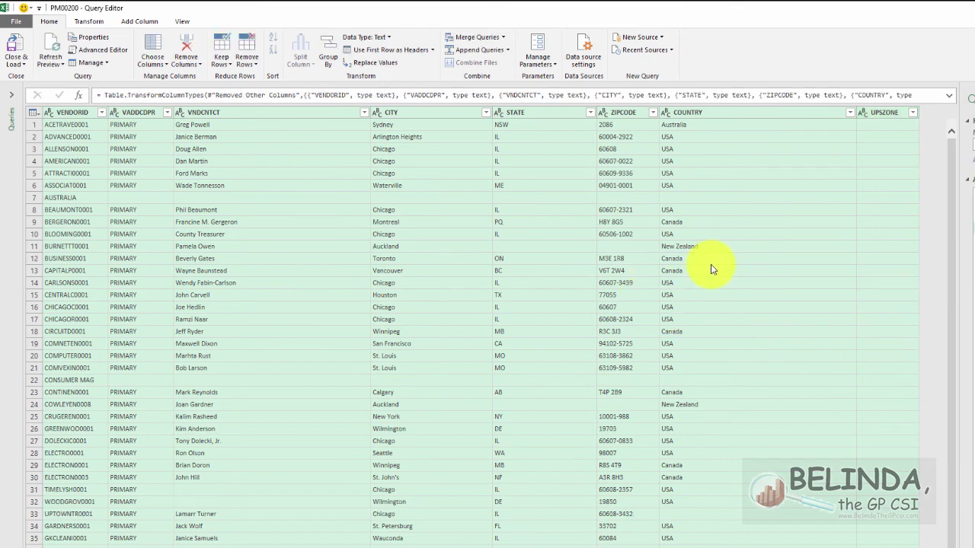
Load the query results into a new worksheet and rename that sheet PM00200.
left_click(55, 64)
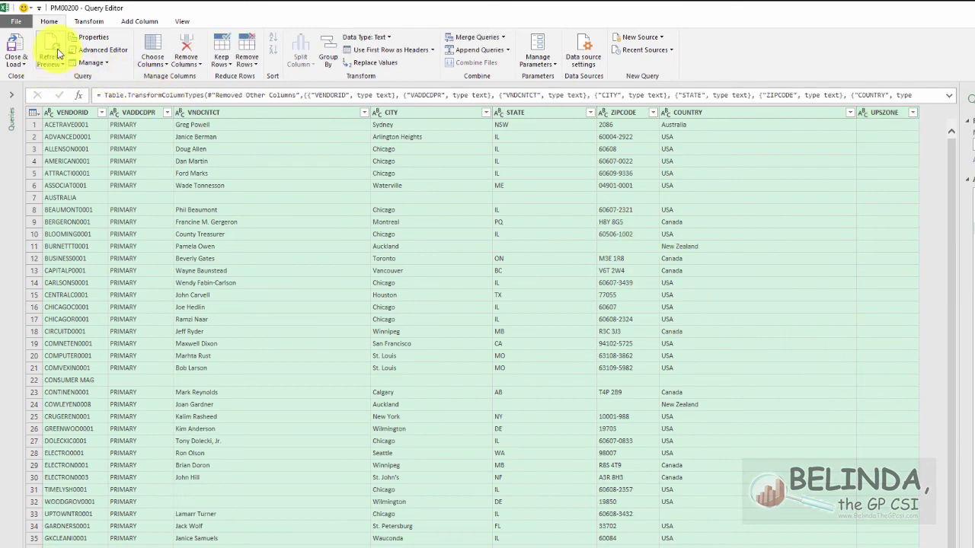
left_click(14, 48)
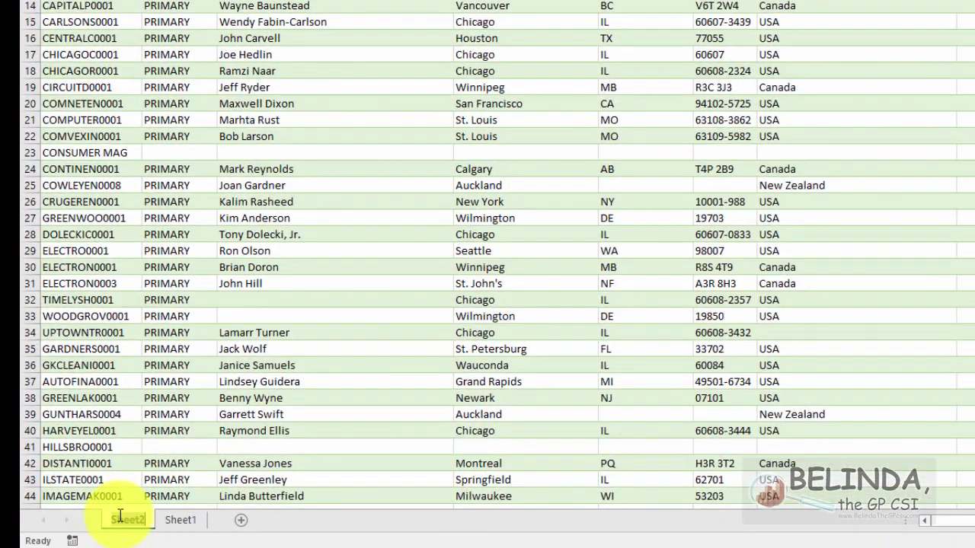
key("Return")
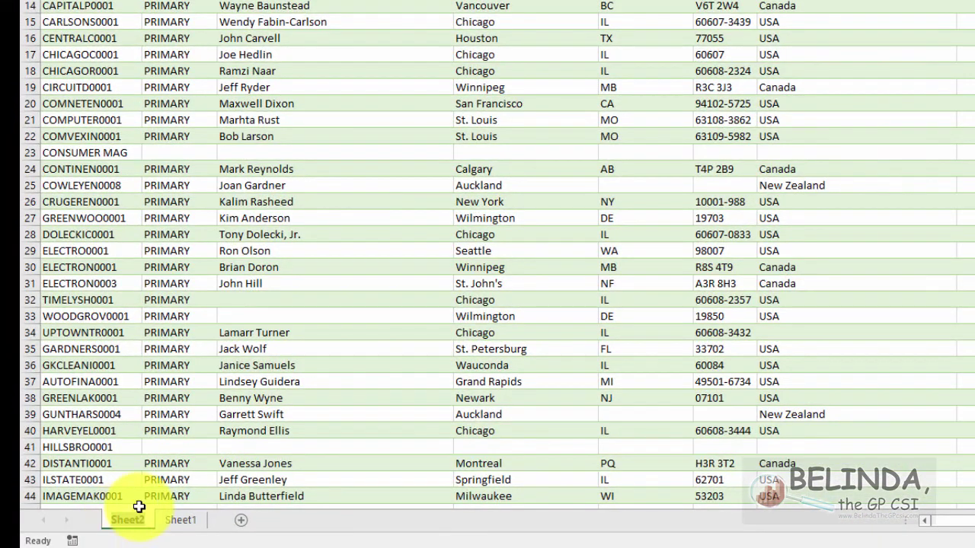
type("PM00200")
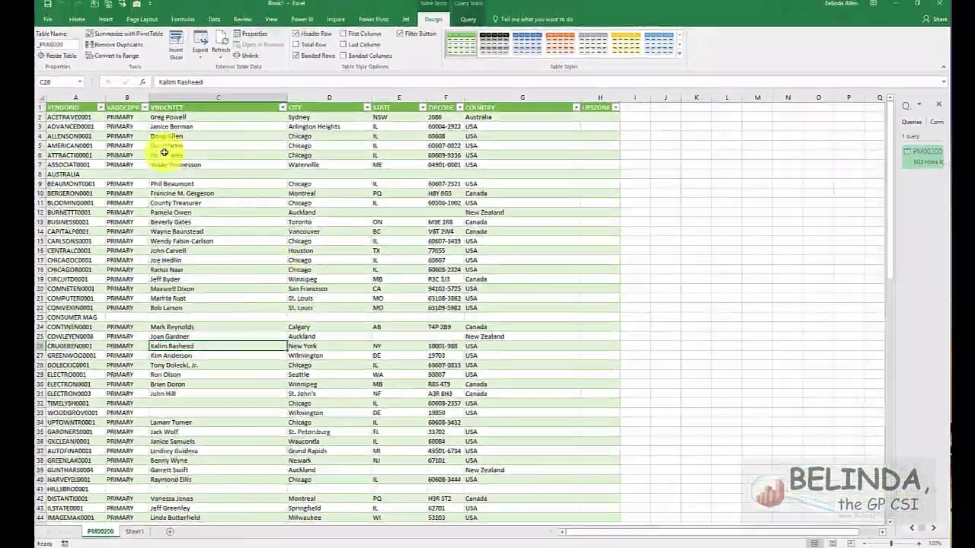
Save the workbook as CompareAddressFilesPM00200.xlsx and create a new blank workbook.
left_click(48, 19)
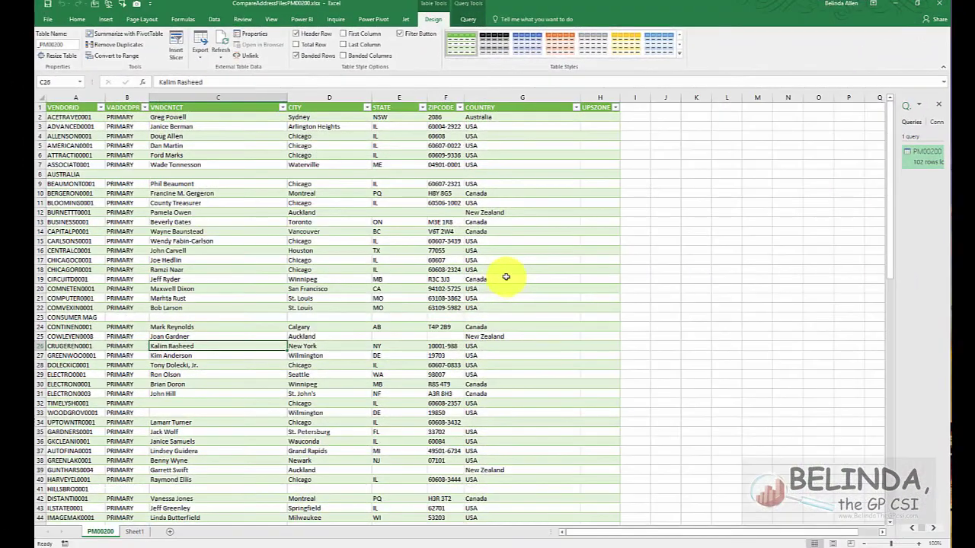
left_click(48, 19)
left_click(59, 60)
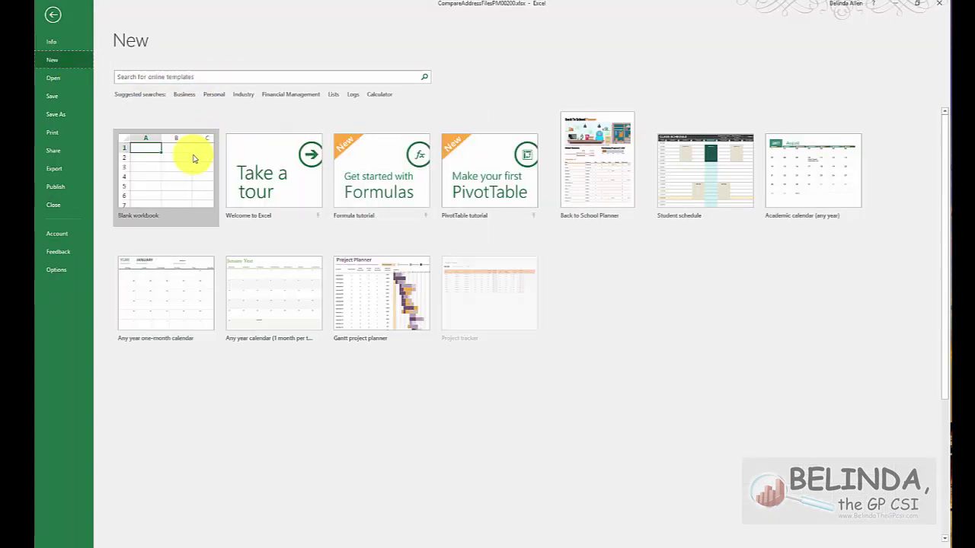
left_click(209, 175)
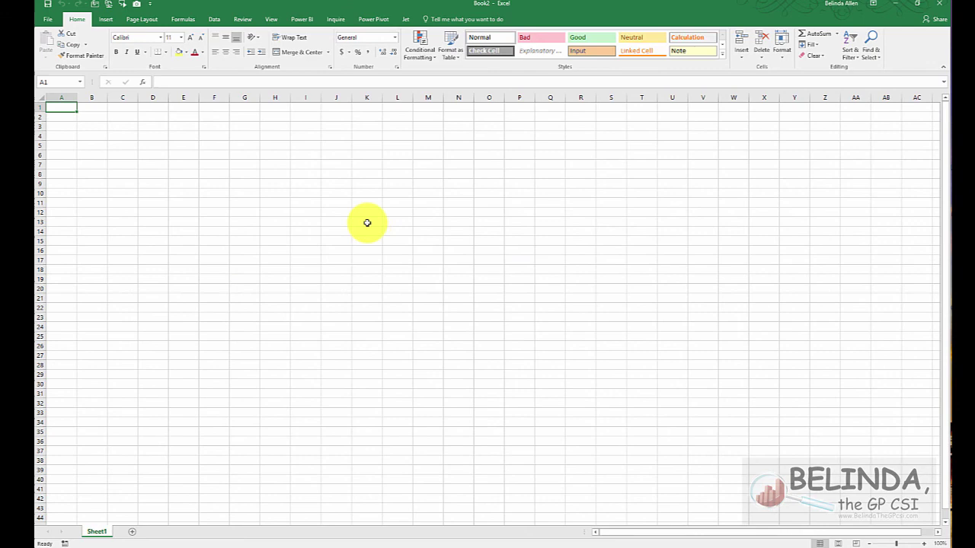
Connect the new workbook to the SQL Server database TWO18 on server BUSYBEE.
left_click(215, 23)
left_click(46, 47)
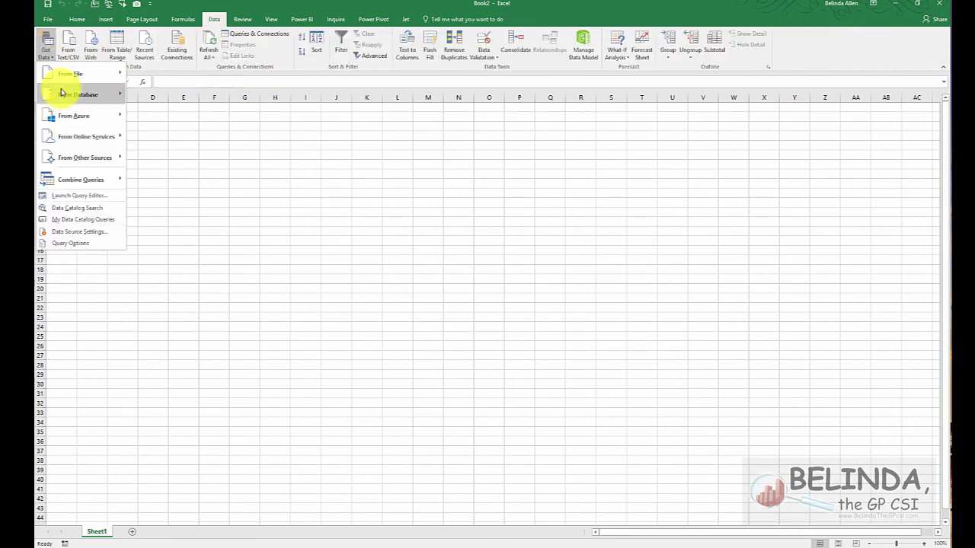
mouse_move(115, 95)
left_click(185, 96)
type("TWO18")
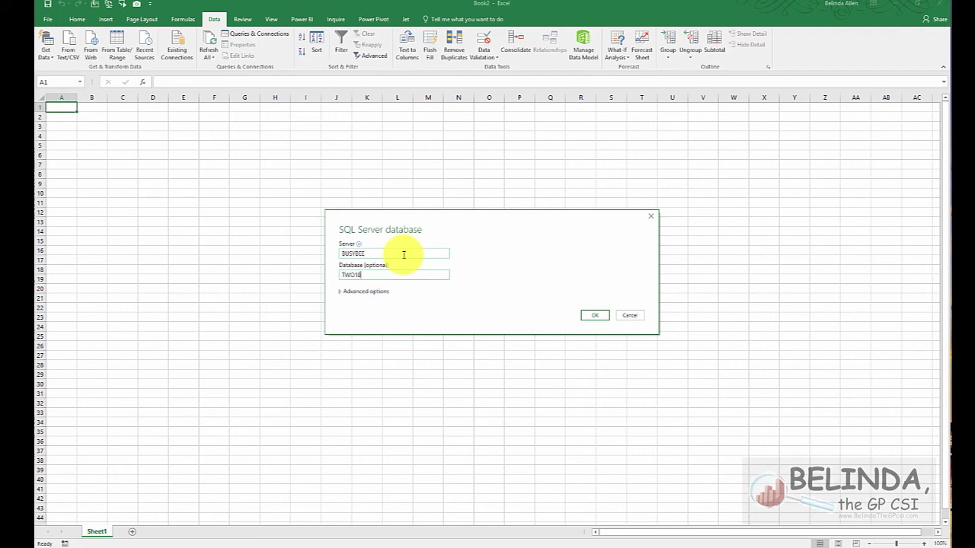
left_click(595, 315)
Find the table PM00300 in the database and open it for editing in the Query Editor.
left_click(303, 145)
type("pm00300")
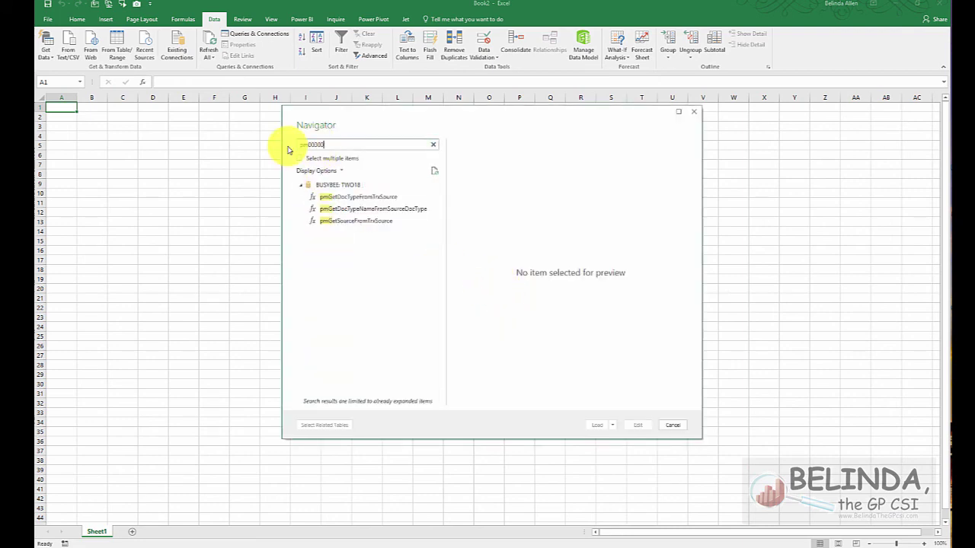
left_click(343, 197)
left_click(638, 425)
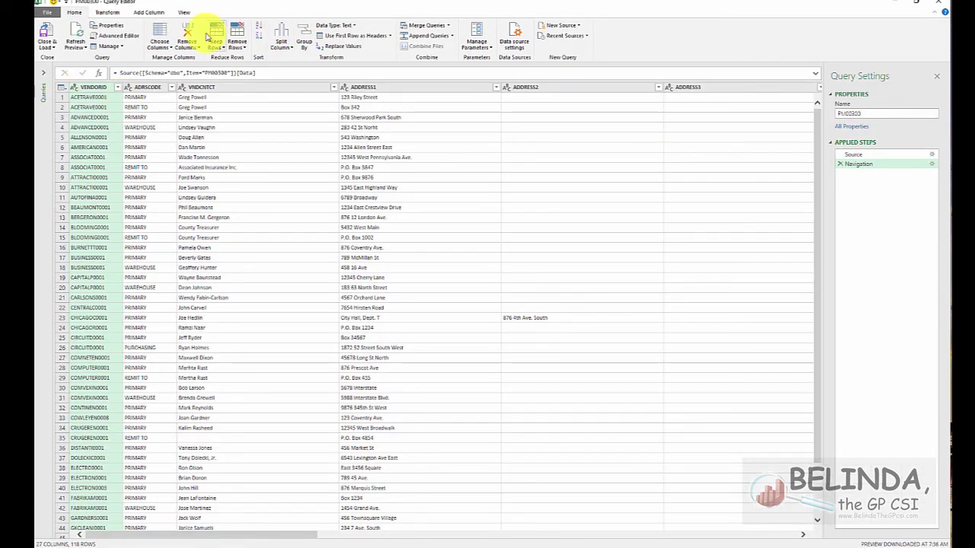
Keep only the VENDORID, ADRSCODE, VNDCNTCT, CITY, STATE, ZIPCODE, COUNTRY and UPSZONE columns in the PM00300 query.
left_click(159, 34)
left_click(430, 216)
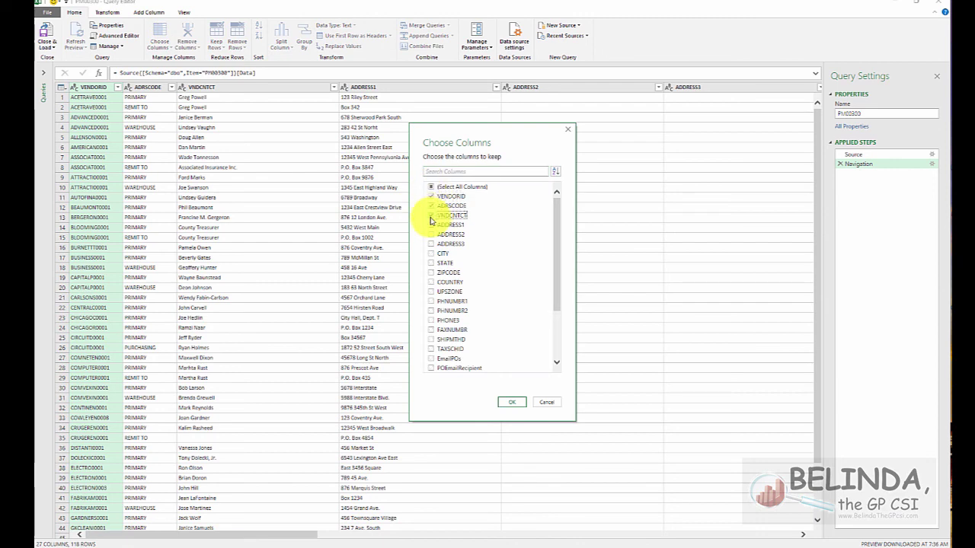
left_click(431, 253)
left_click(431, 263)
left_click(431, 272)
left_click(431, 281)
left_click(431, 292)
left_click(514, 402)
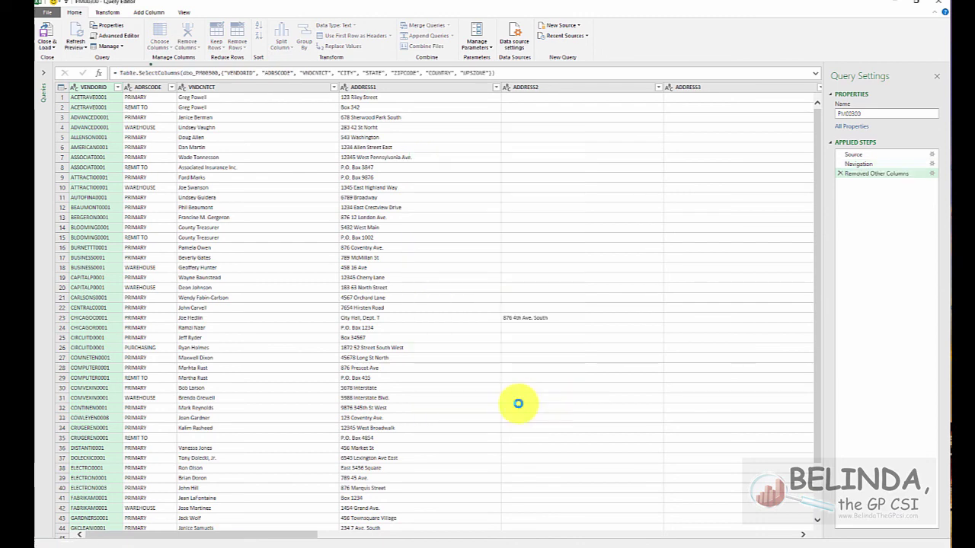
Change the data type of all kept columns in the PM00300 query to Text.
left_click(760, 86, "shift")
right_click(766, 87)
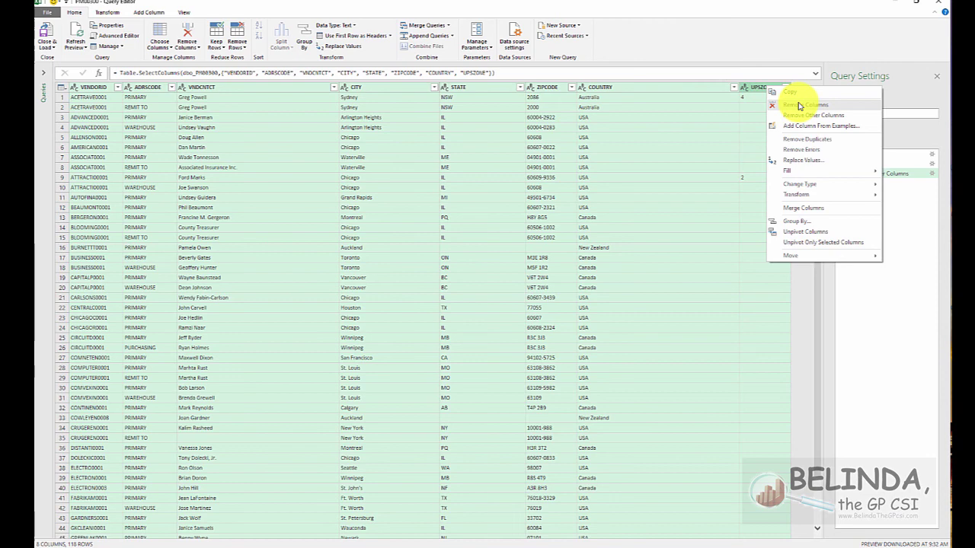
mouse_move(799, 185)
left_click(714, 270)
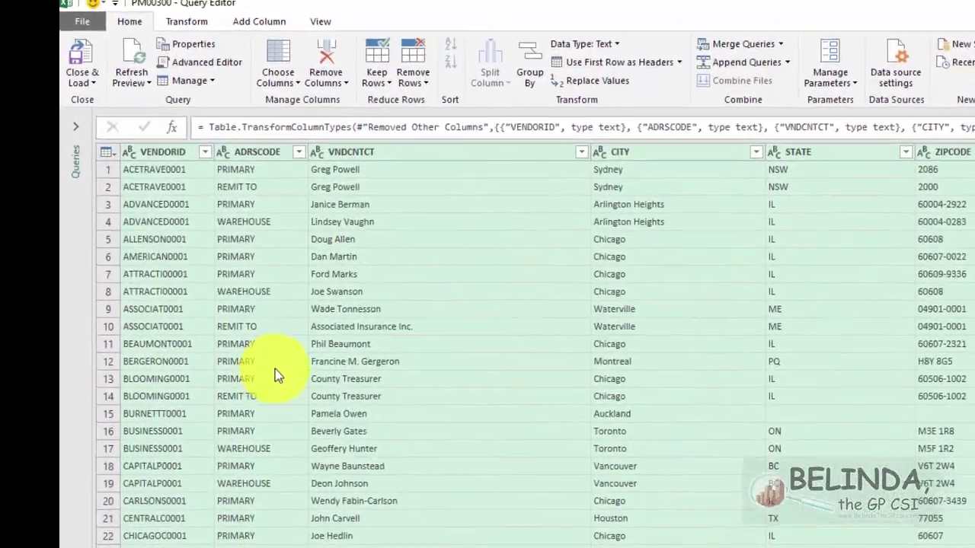
Filter the ADRSCODE column to PRIMARY only and load the PM00300 query results into a worksheet.
left_click(298, 152)
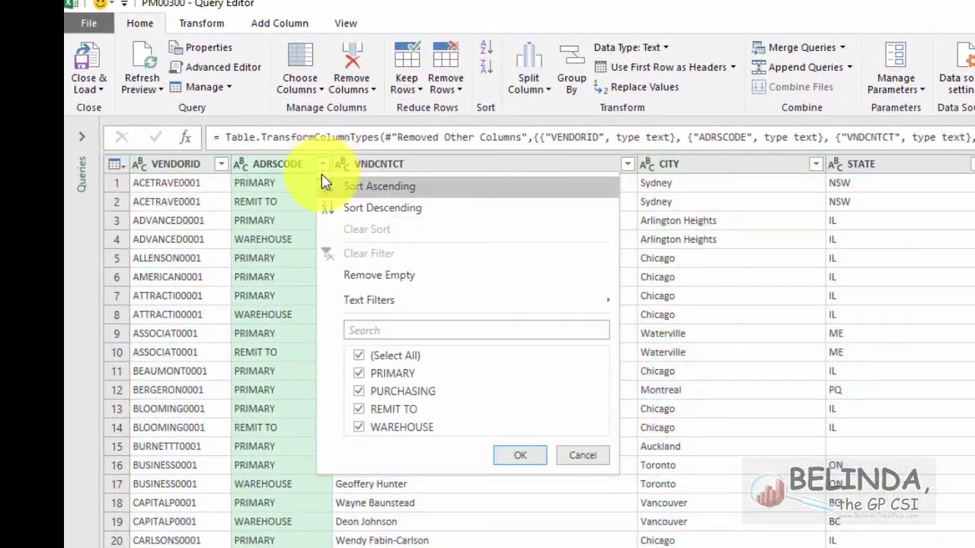
left_click(359, 373)
left_click(525, 456)
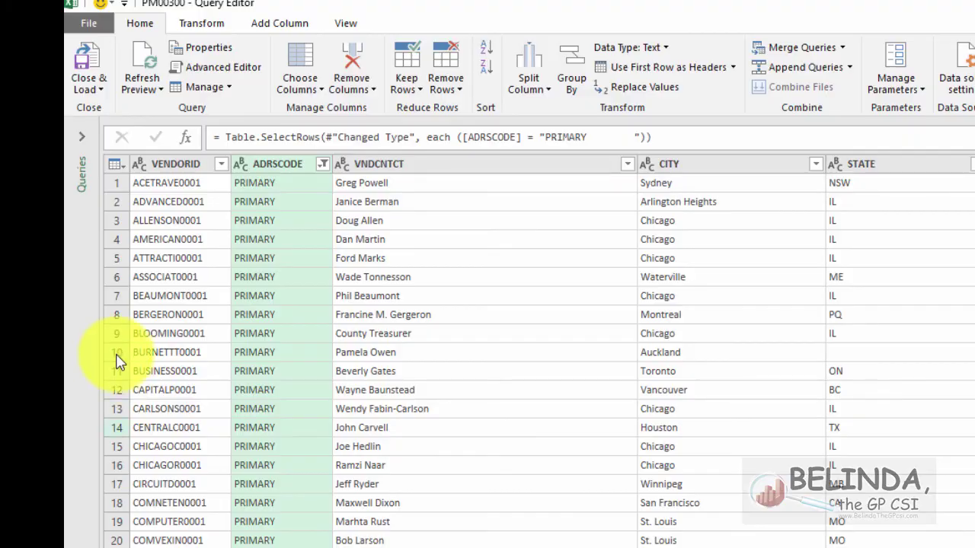
left_click(80, 62)
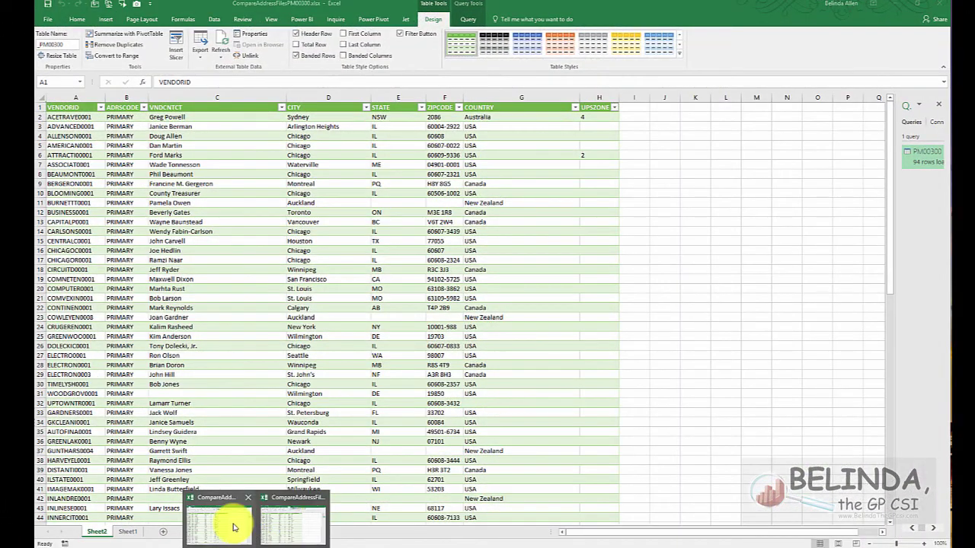
In the CompareAddressFilesPM00200.xlsx workbook, edit the query to exclude blank VADDCDPR values and reload the results into the sheet.
left_click(232, 527)
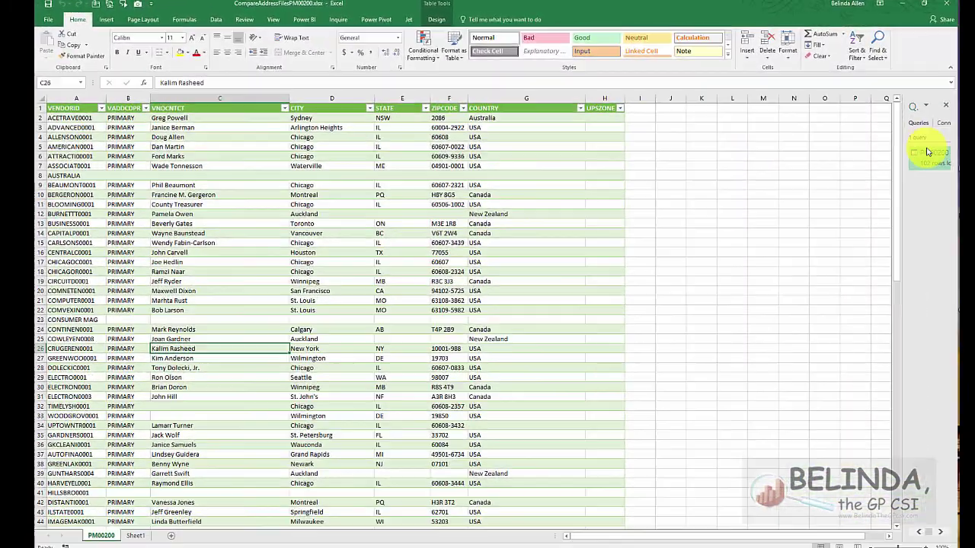
left_click(929, 152)
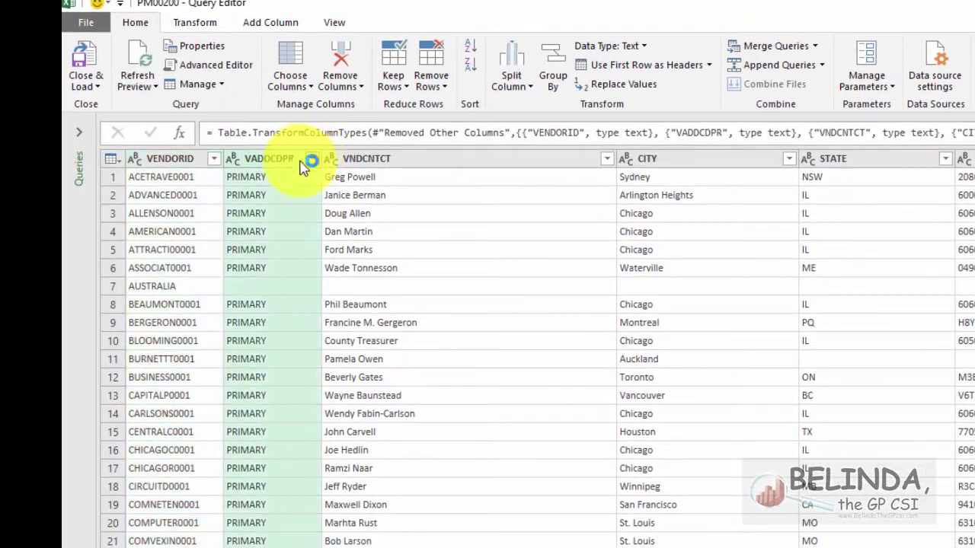
left_click(242, 123)
left_click(348, 360)
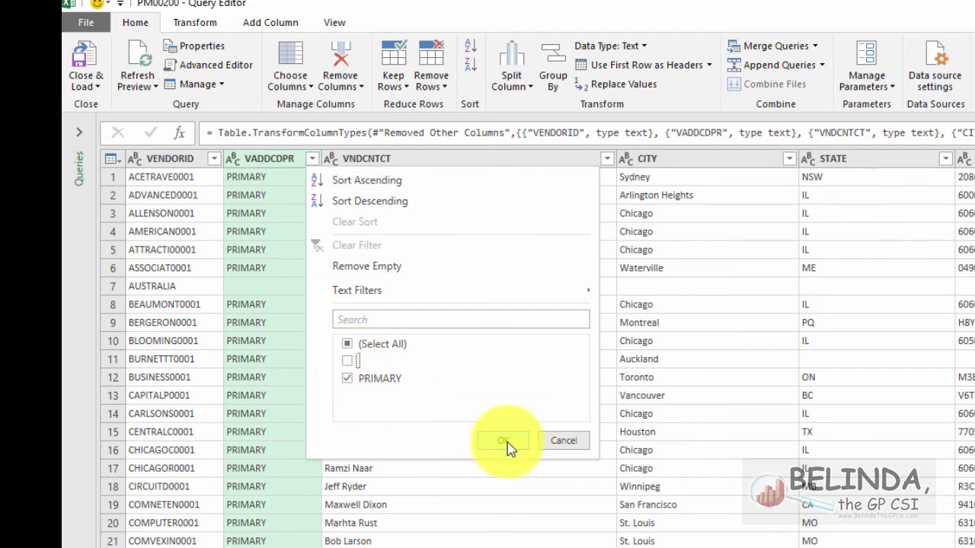
left_click(503, 440)
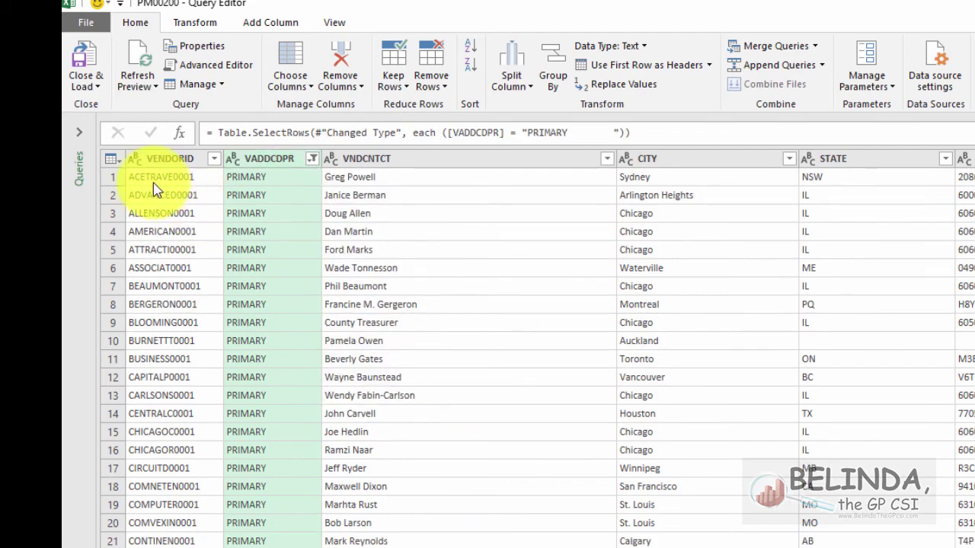
left_click(82, 59)
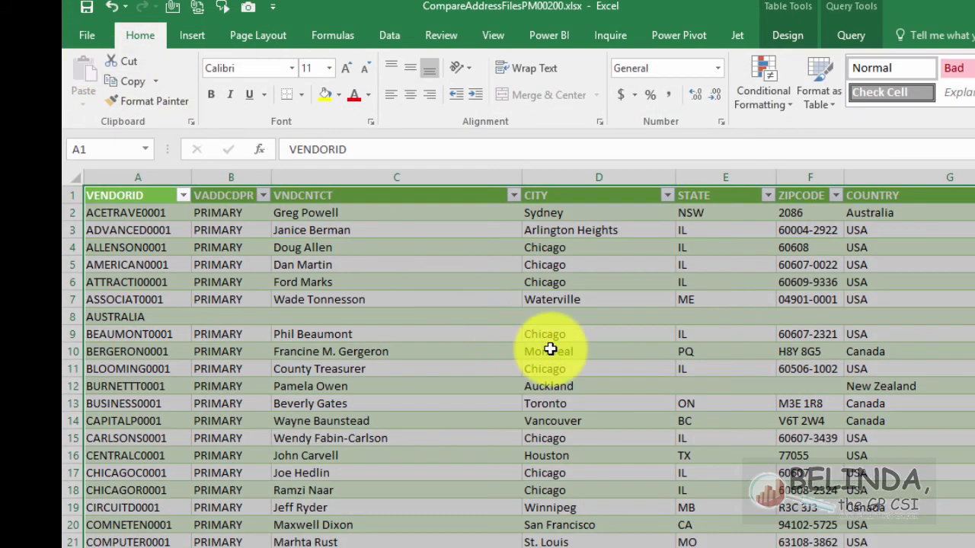
left_click(547, 344)
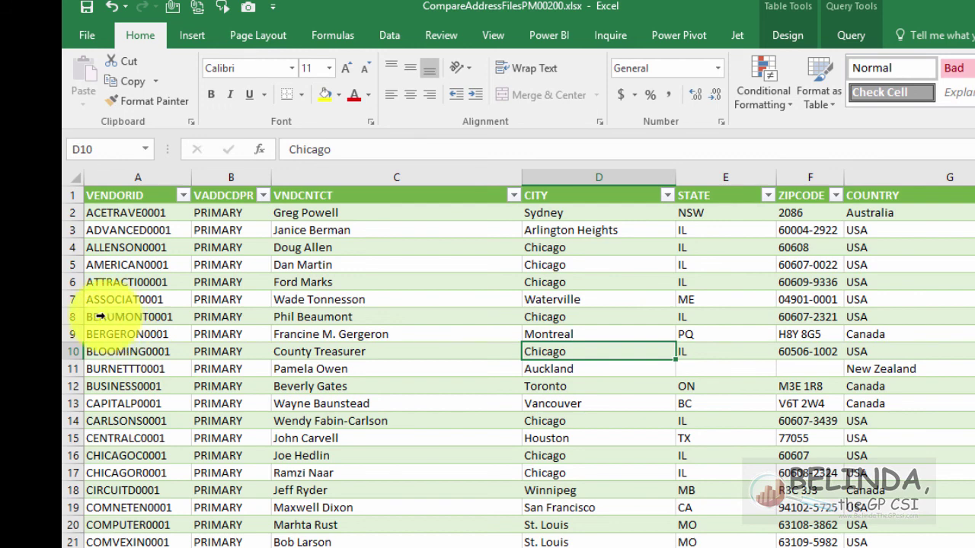
Sort the PM00200 table by VENDORID from A to Z and save the workbook.
left_click(182, 196)
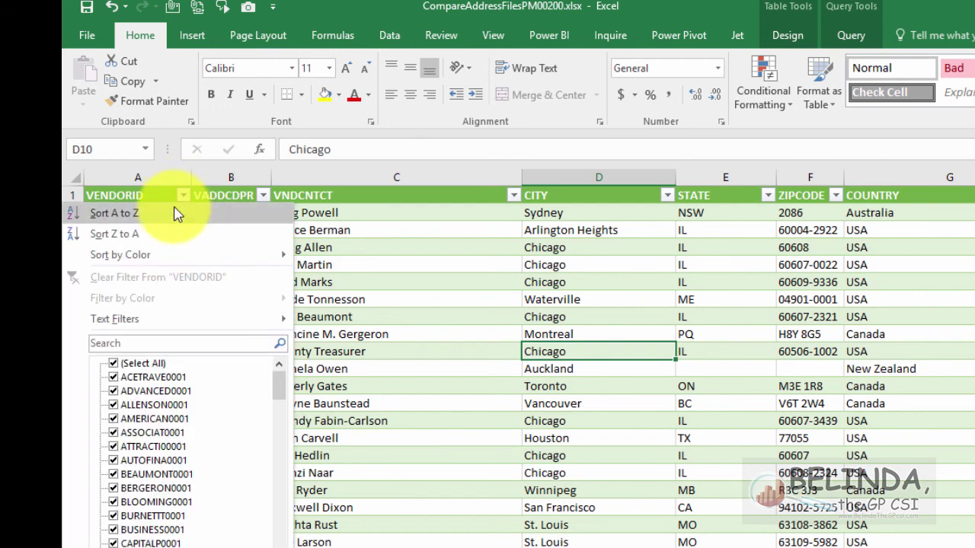
left_click(174, 214)
left_click(143, 335)
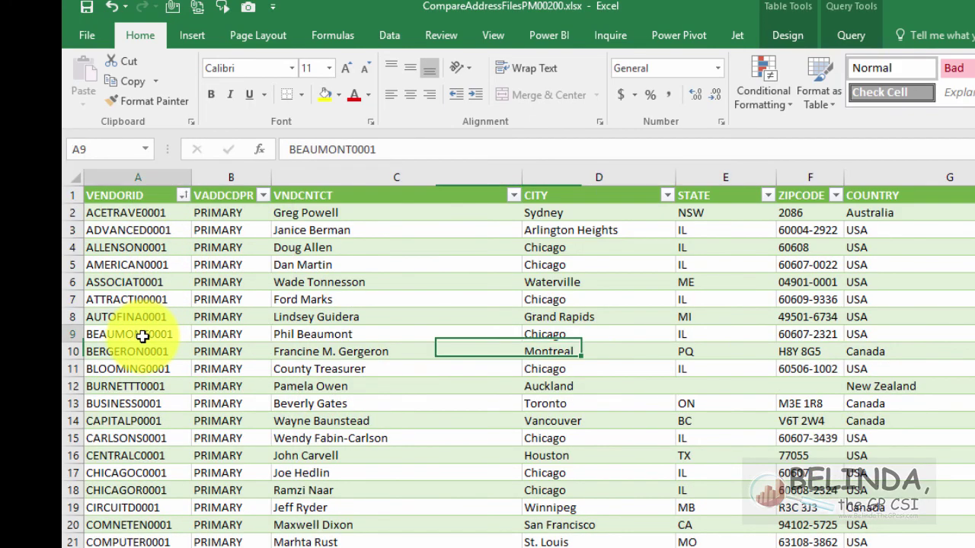
left_click(88, 9)
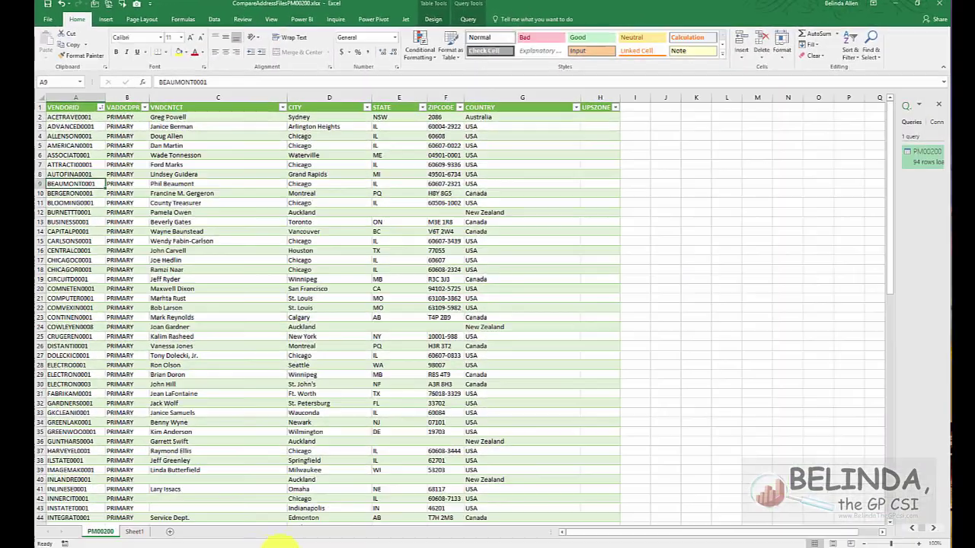
Switch to the CompareAddressFilesPM00300.xlsx workbook and sort its table by VENDORID from A to Z.
mouse_move(255, 542)
left_click(317, 522)
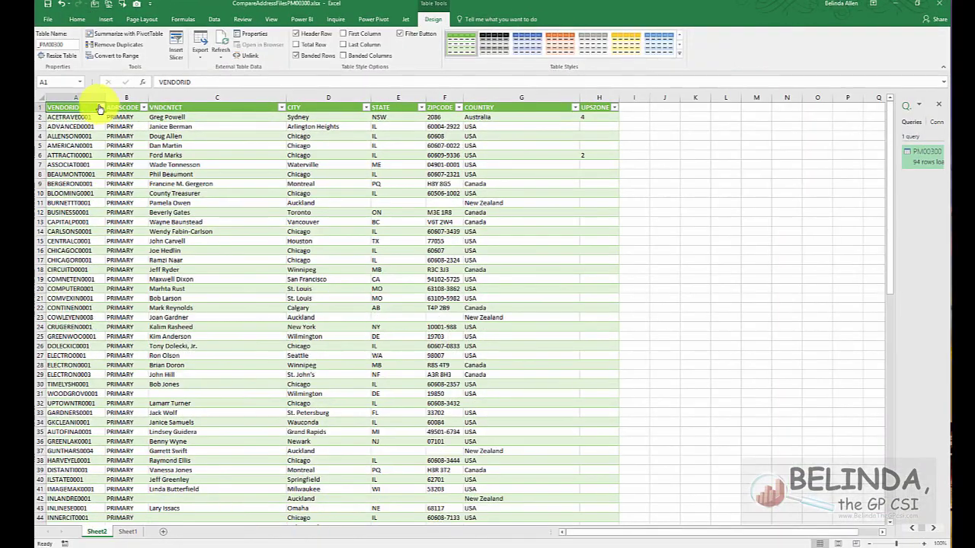
left_click(99, 109)
left_click(90, 118)
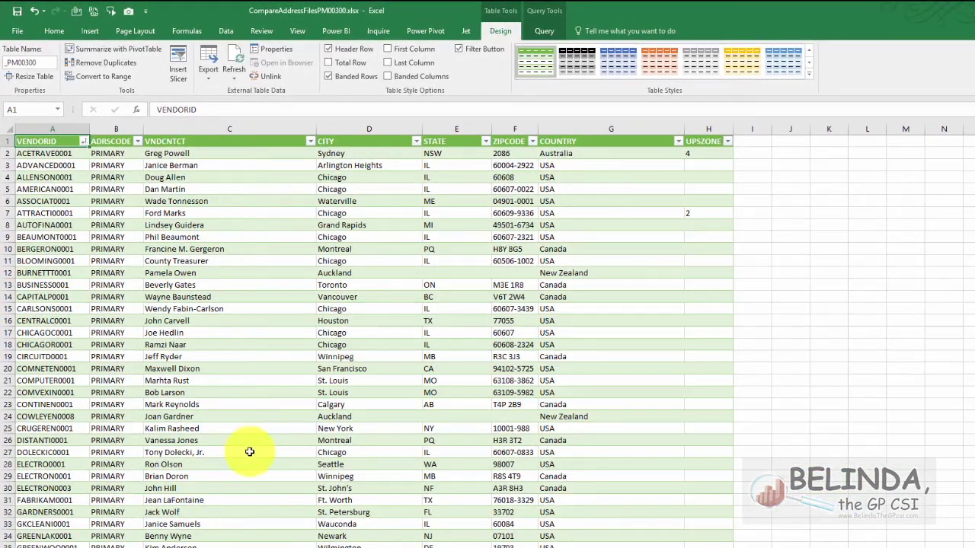
Run Inquire's Compare Files on CompareAddressFilesPM00300.xlsx against CompareAddressFilesPM00200.xlsx.
left_click(379, 32)
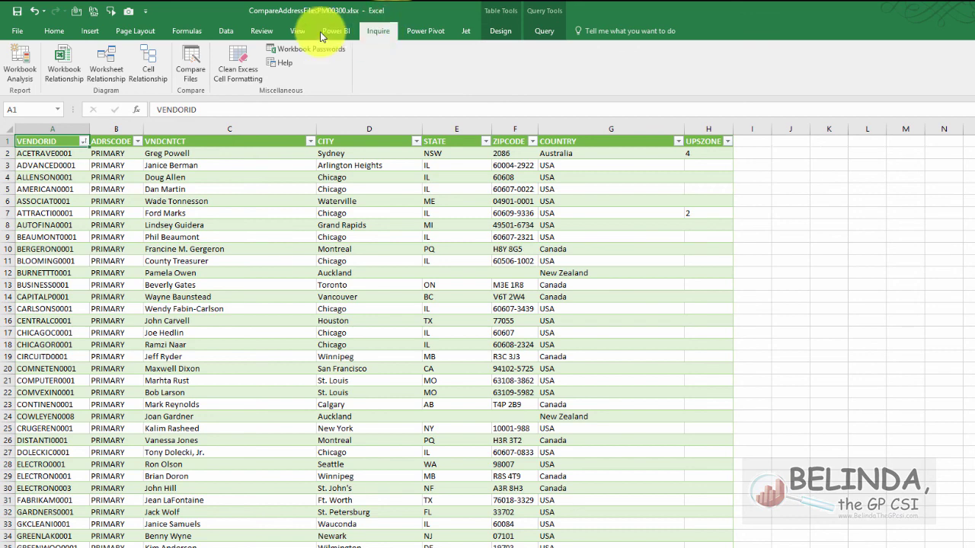
left_click(187, 69)
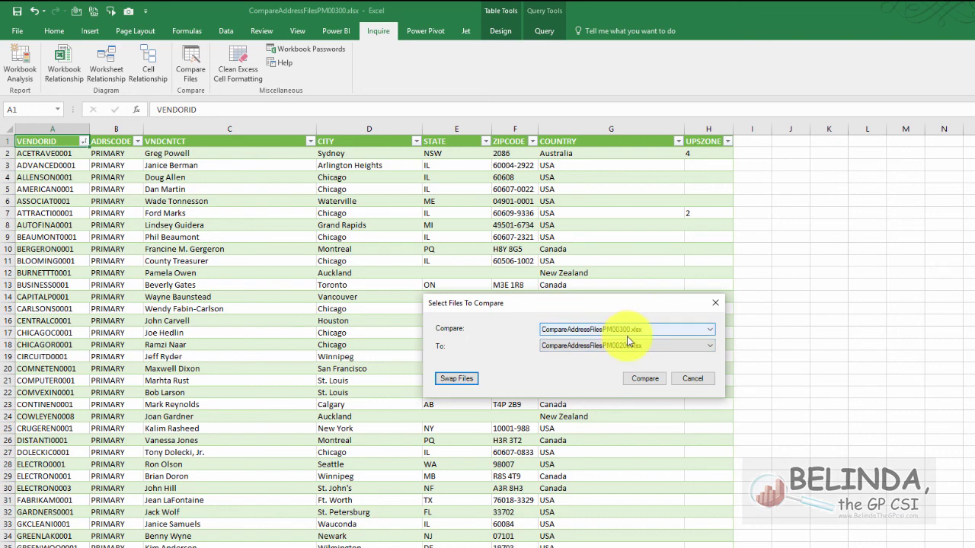
left_click(646, 378)
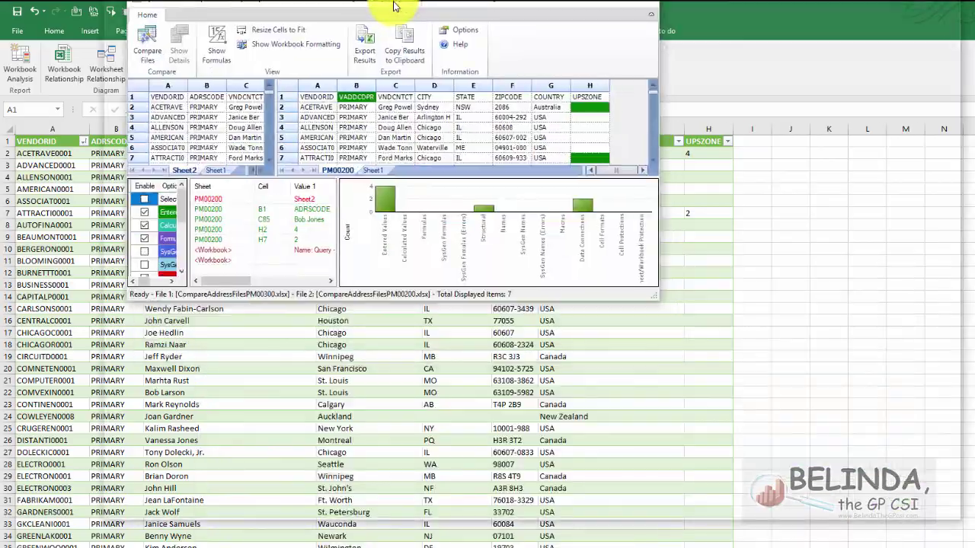
Maximize the Spreadsheet Compare window, enlarge the two workbook panes, and examine the highlighted differences down to the last rows of both sheets.
double_click(394, 6)
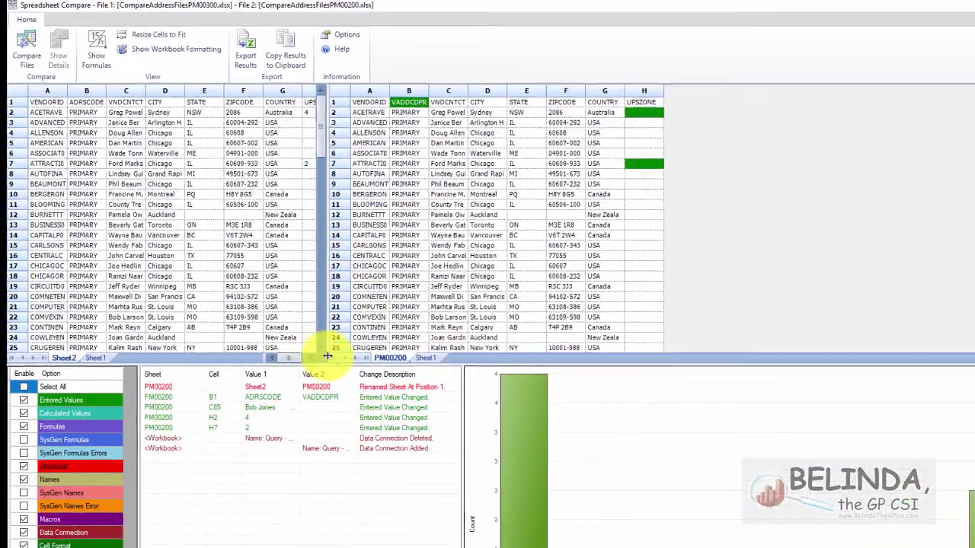
left_click_drag(319, 354, 470, 361)
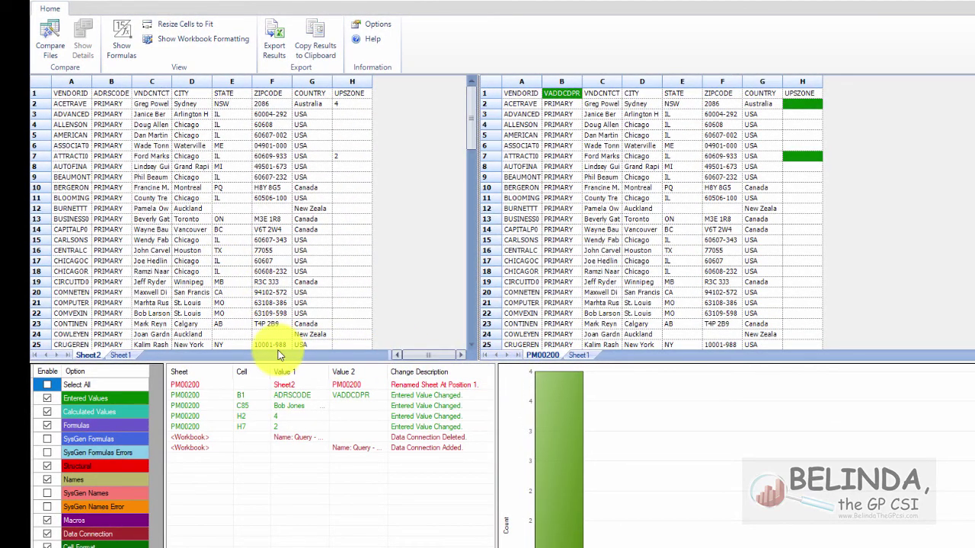
left_click_drag(283, 361, 300, 494)
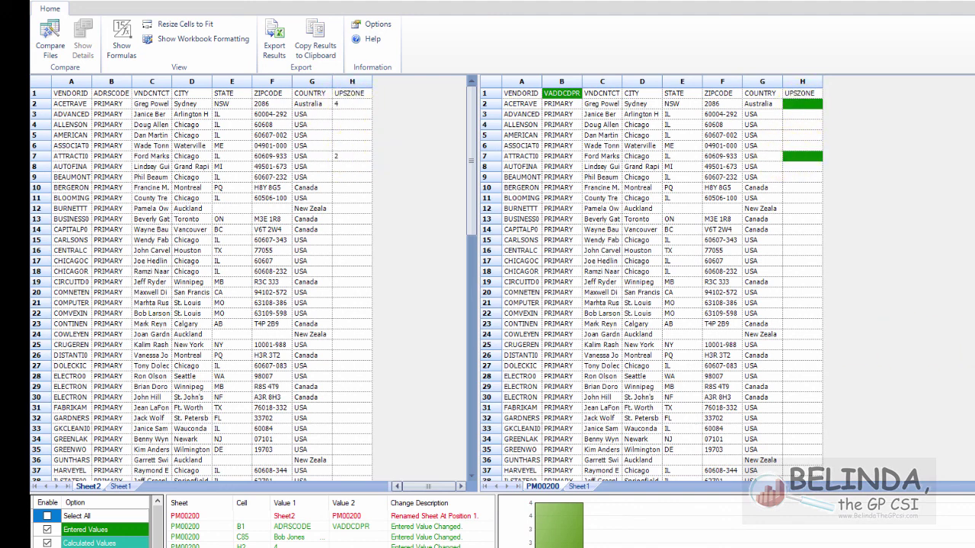
scroll(600, 383, "down", 19)
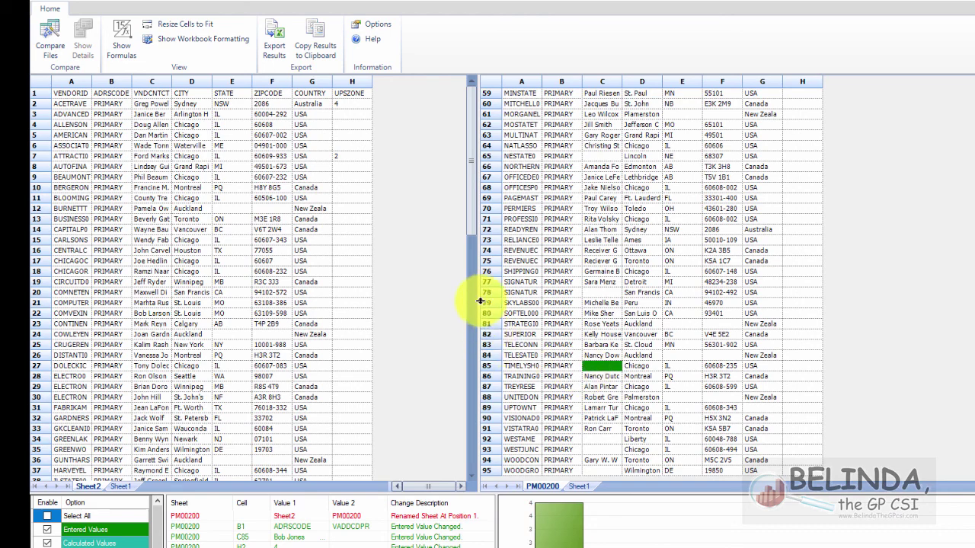
left_click_drag(470, 217, 450, 466)
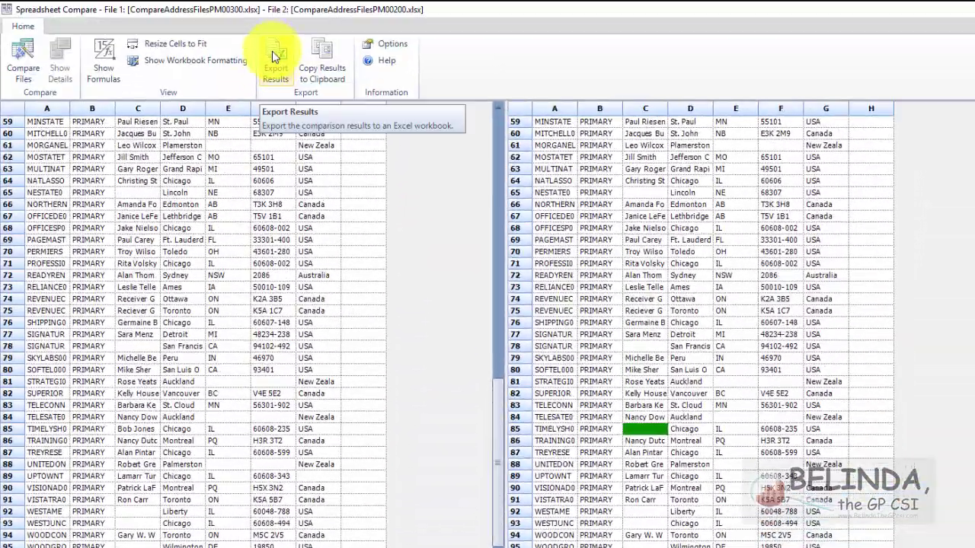
Export the comparison results to Variance.xlsx and delete the two data connection entries in rows 8 and 9.
left_click(275, 53)
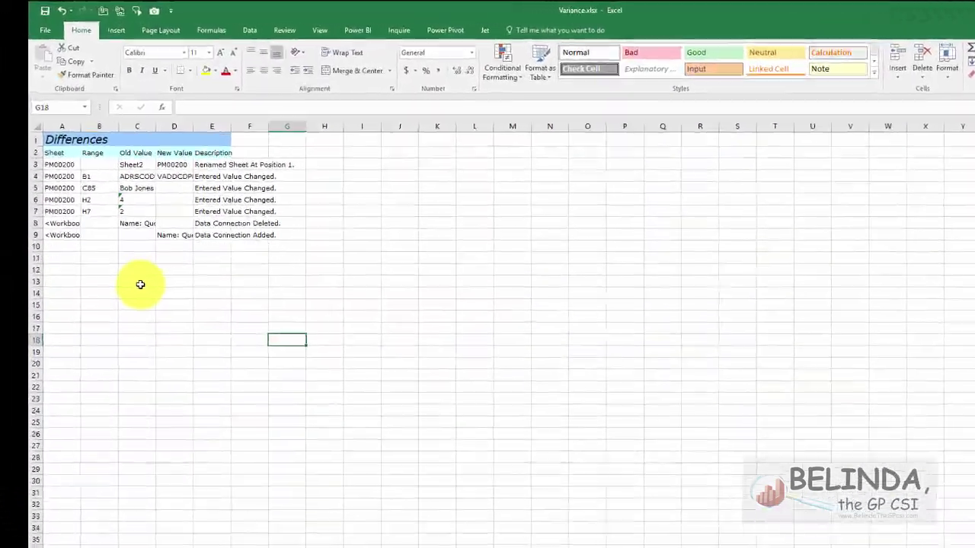
left_click(35, 223)
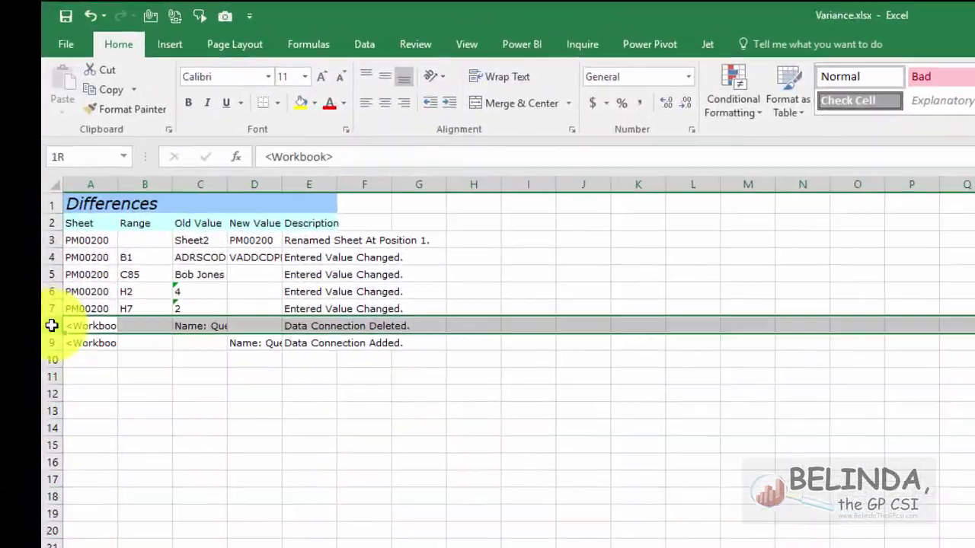
left_click_drag(52, 325, 77, 344)
right_click(144, 333)
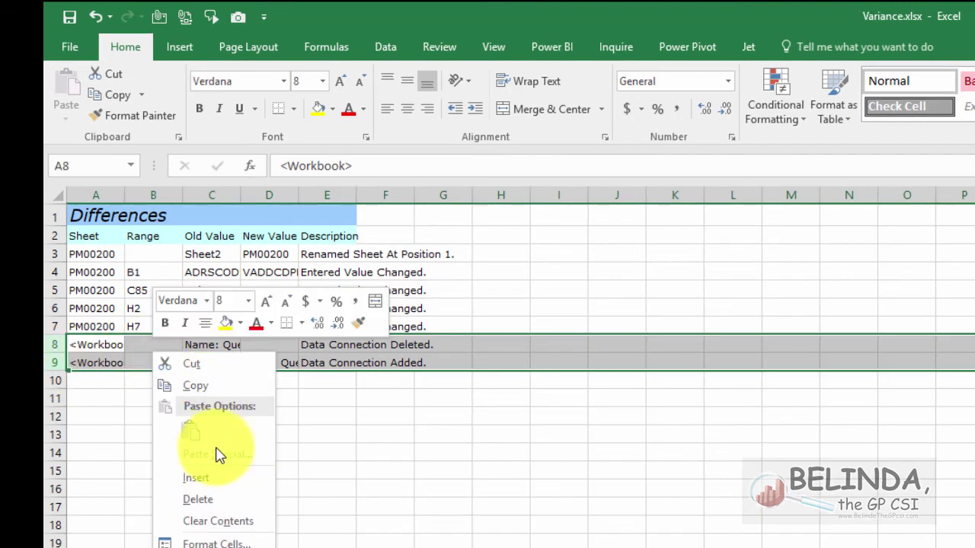
left_click(222, 499)
left_click(326, 470)
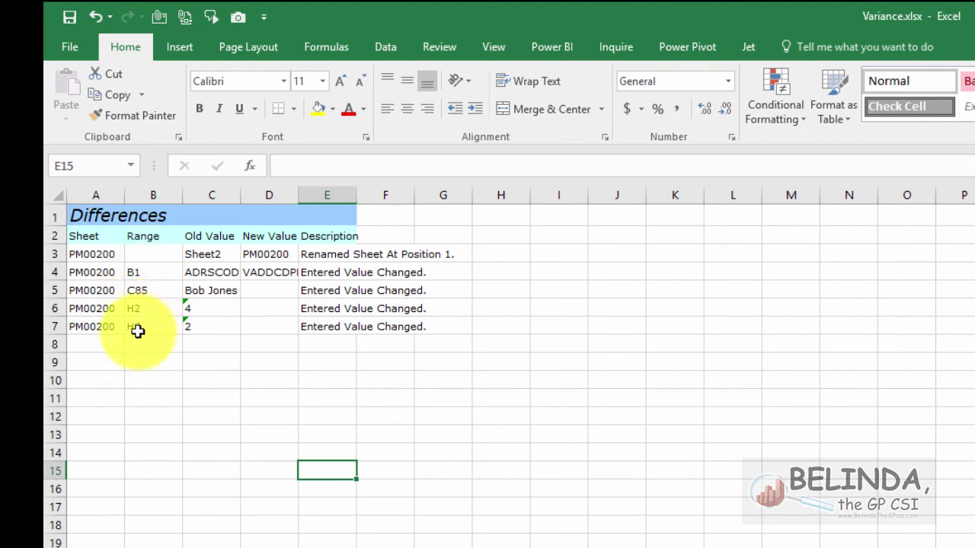
Autofit the widths of the Old Value and New Value columns.
double_click(240, 190)
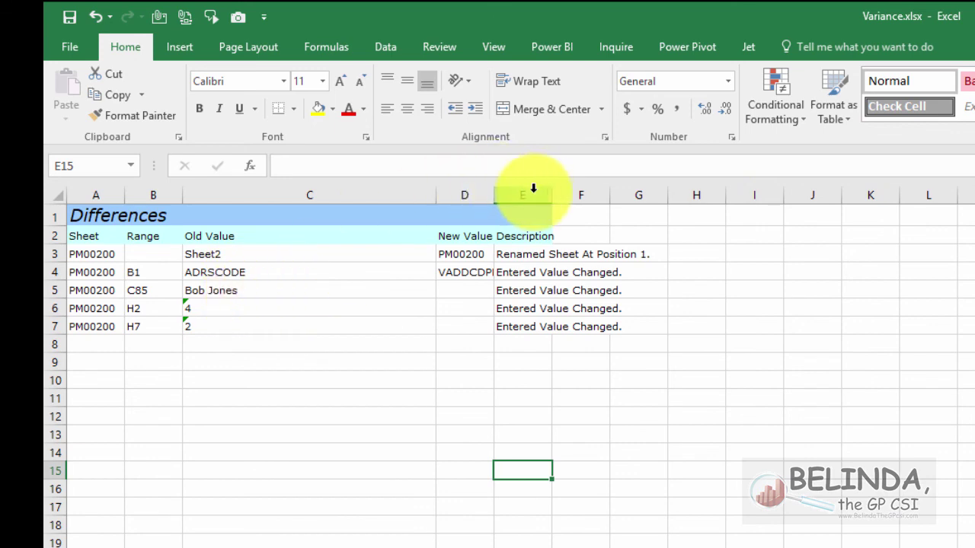
double_click(494, 195)
left_click(506, 392)
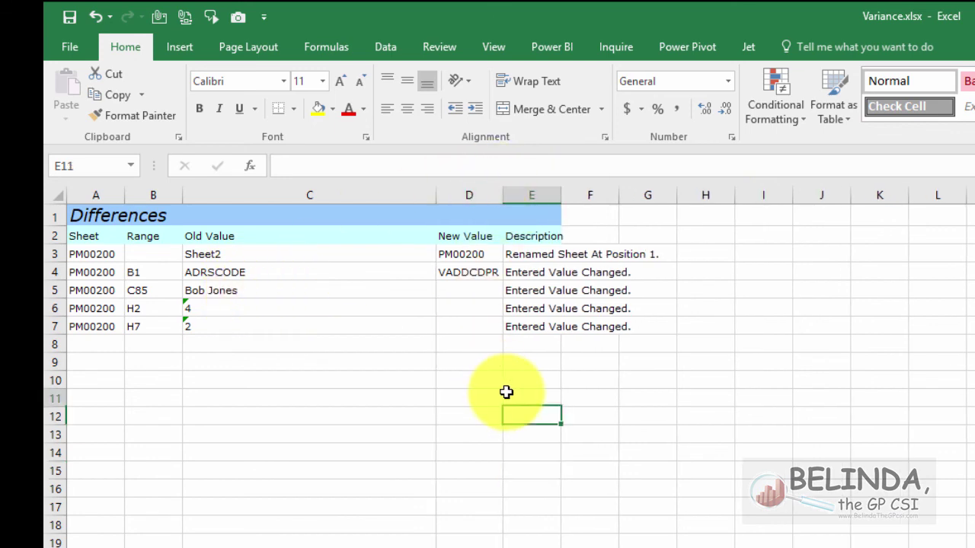
Replace the Old Value entry in cell C3 with PM00300.
left_click(251, 253)
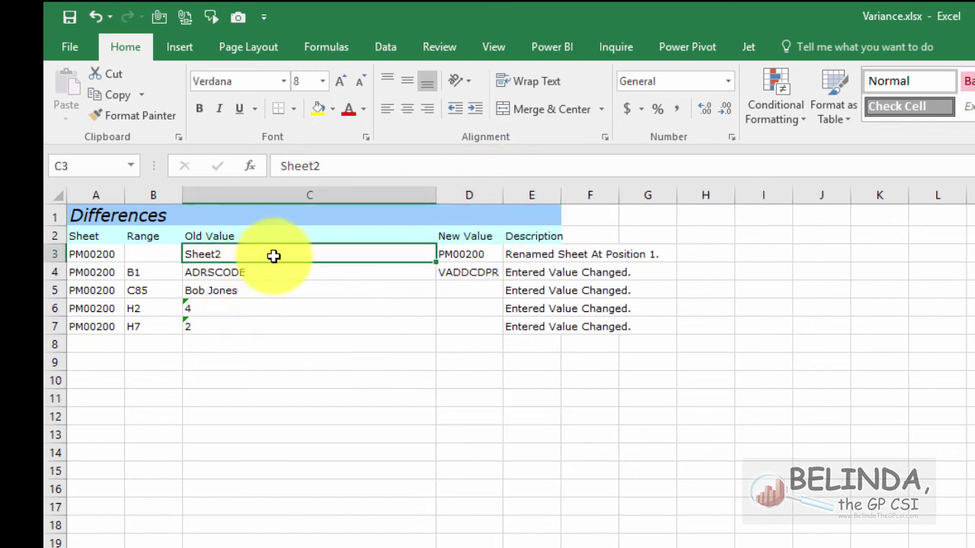
double_click(342, 165)
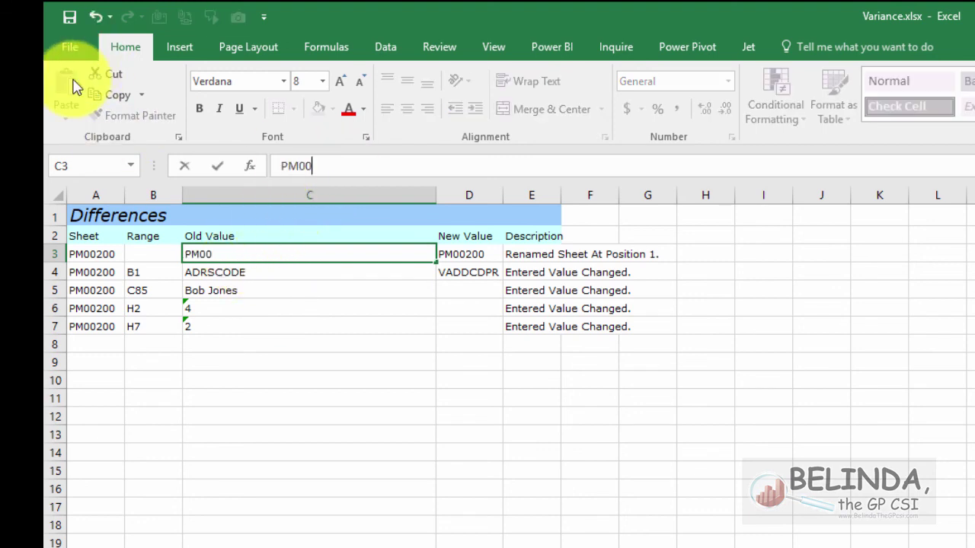
type("PM00300")
key("Return")
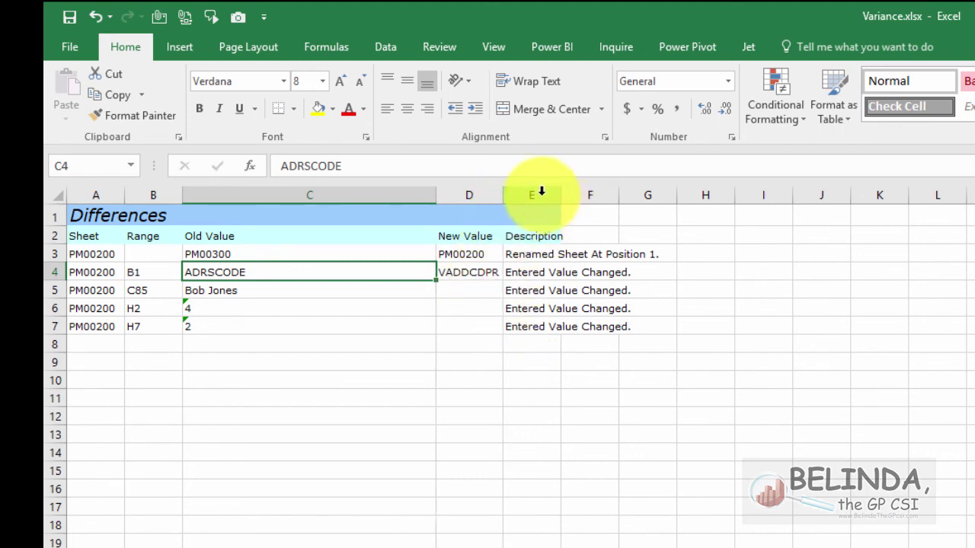
Delete the Description column from the Differences sheet.
left_click_drag(549, 256, 548, 346)
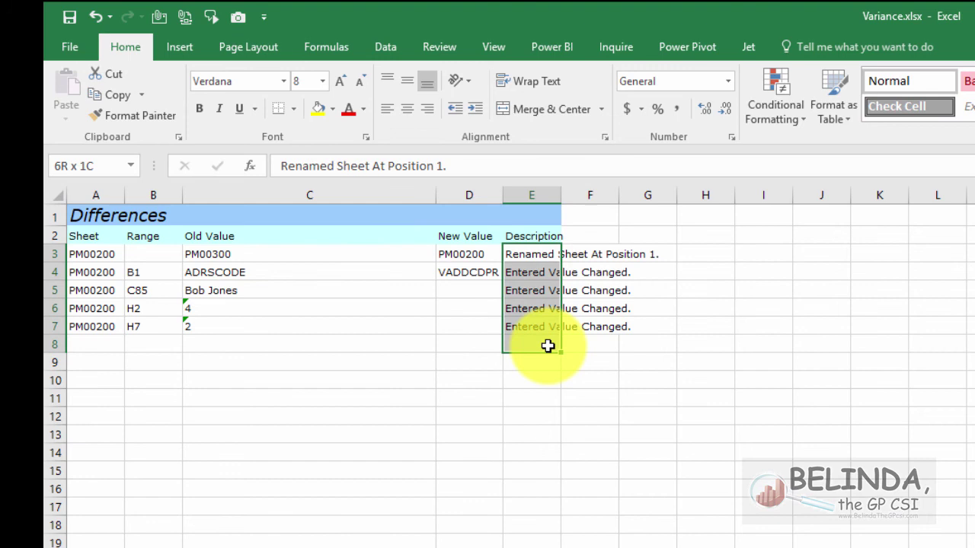
right_click(534, 192)
left_click(578, 344)
left_click(393, 364)
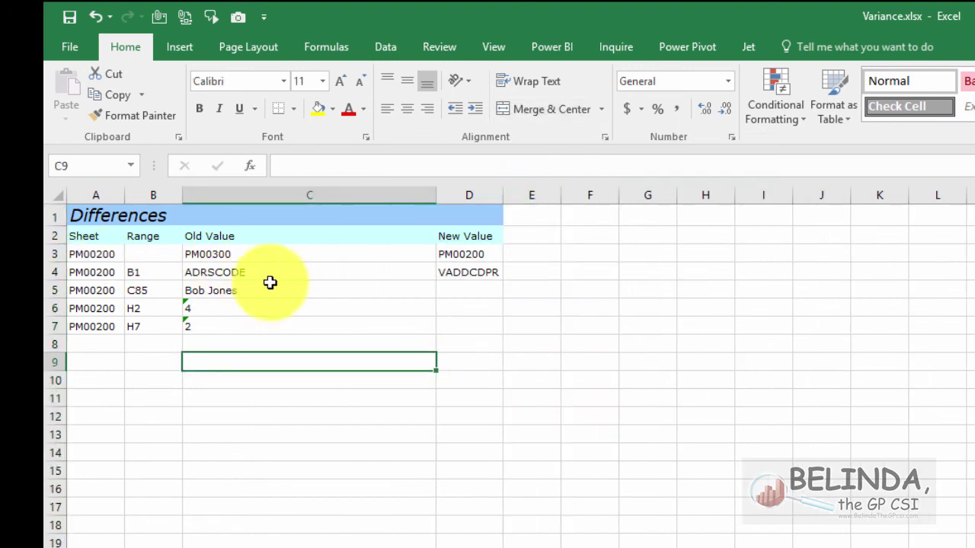
Delete row 4 with the ADRSCODE header difference, and select the remaining old and new values in C4:D6.
left_click(49, 272)
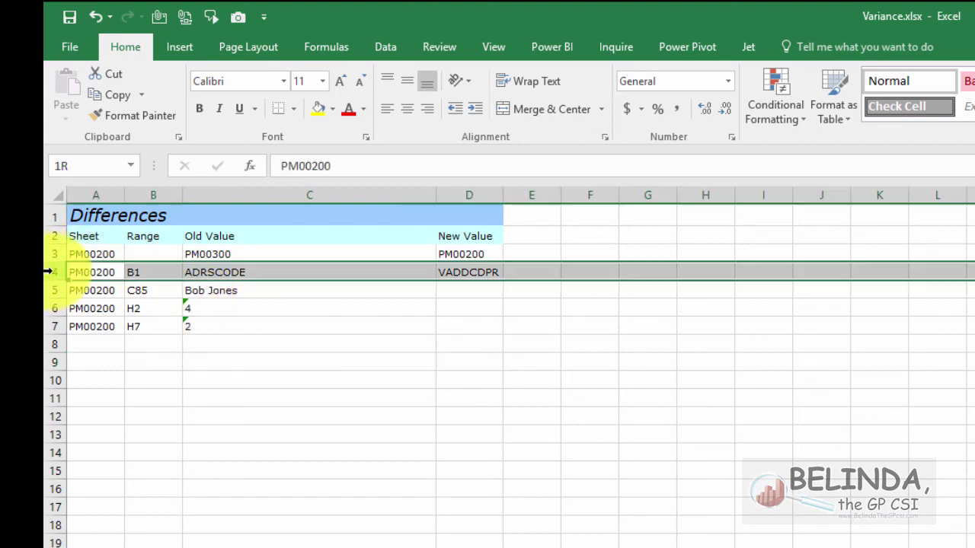
right_click(49, 272)
left_click(97, 421)
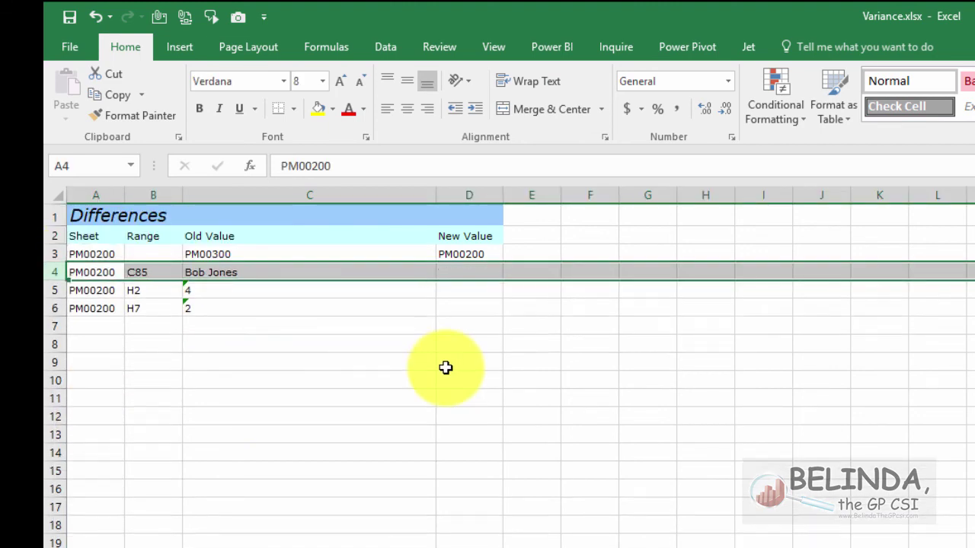
left_click(444, 364)
left_click_drag(279, 274, 467, 310)
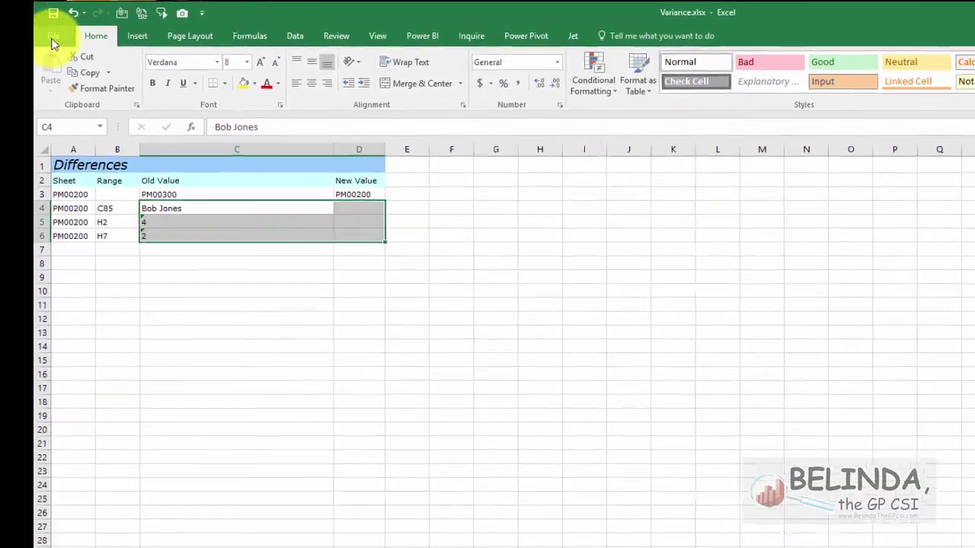
Open the COM Add-ins list from the Excel options, check that the Inquire add-in is enabled, and accept the list.
left_click(52, 39)
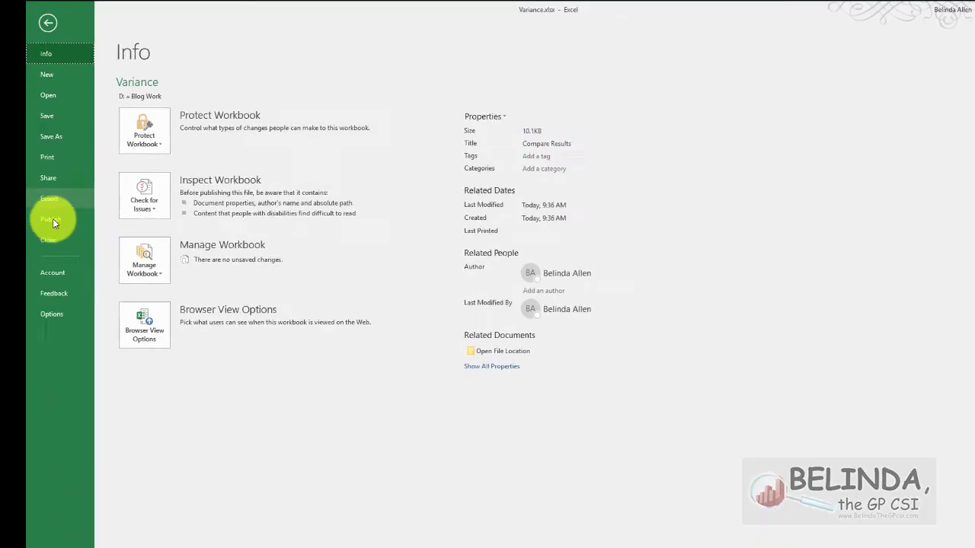
left_click(48, 281)
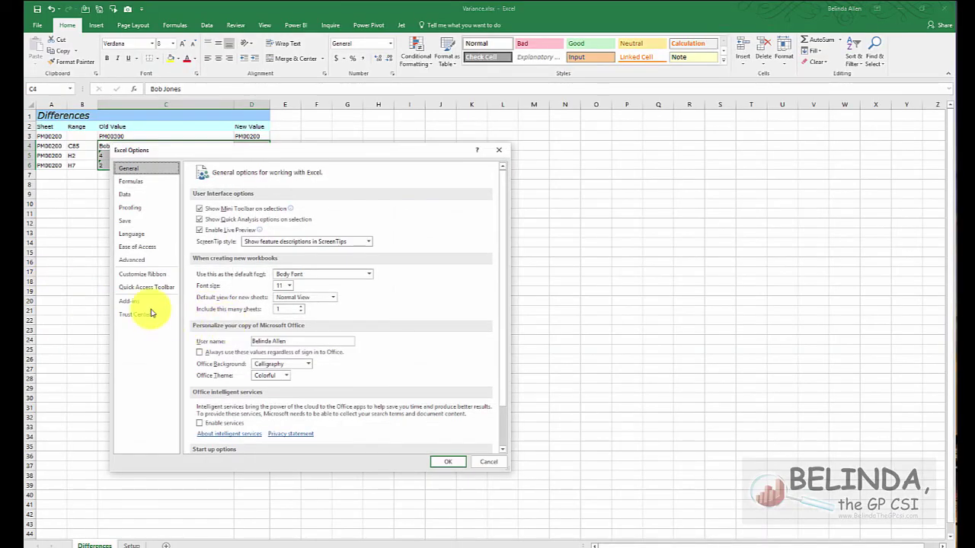
left_click(140, 303)
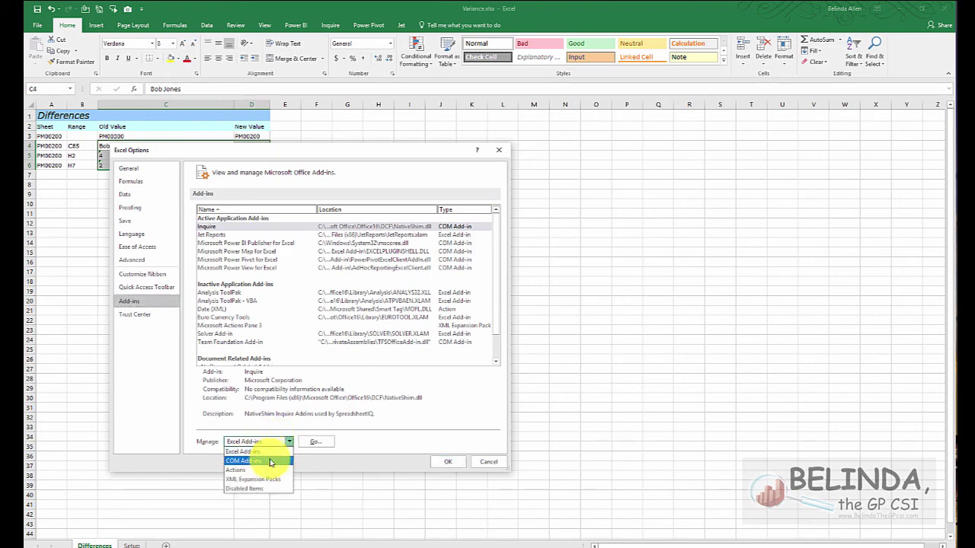
left_click(268, 462)
left_click(318, 442)
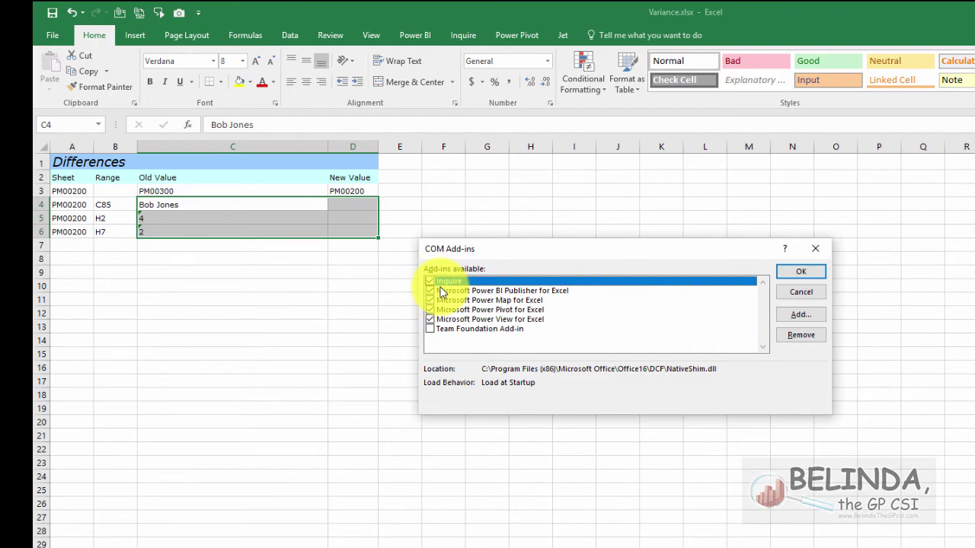
left_click(801, 269)
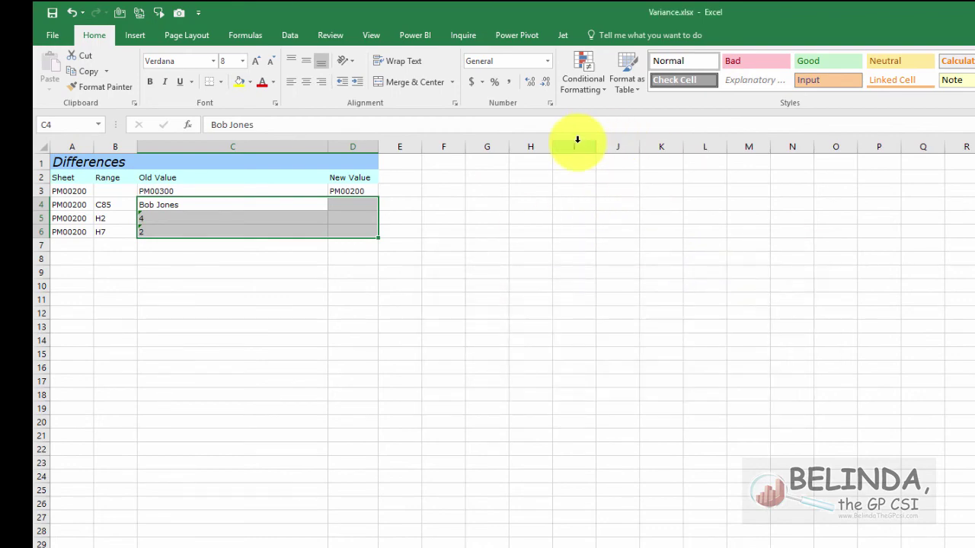